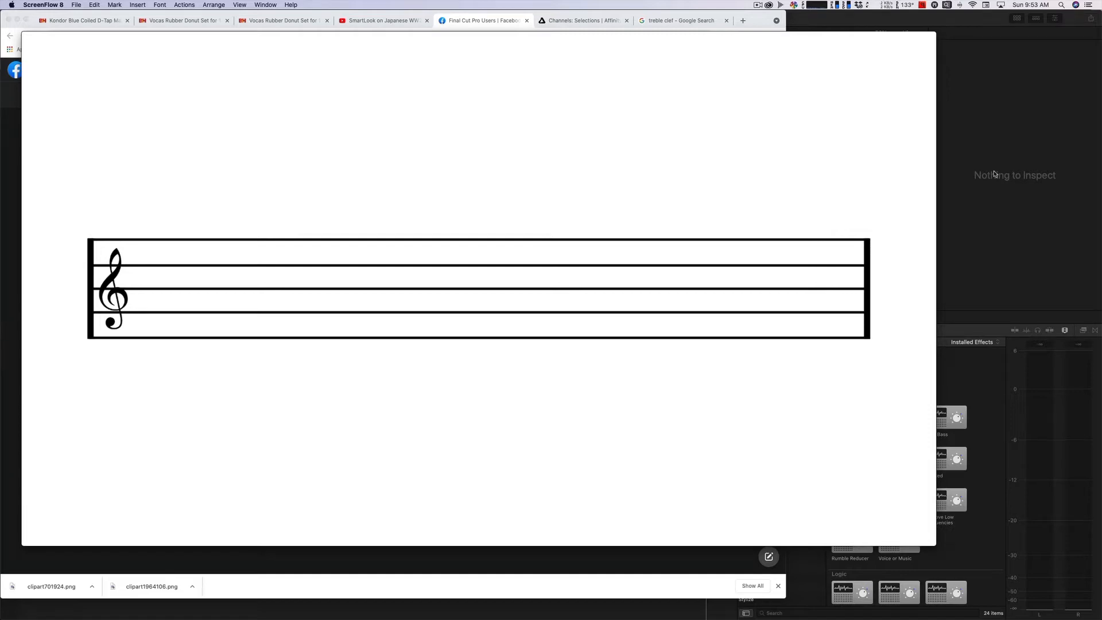
Play the finished Notes clip through to see how the notes appear on the staff.
{"action": "mouse_move", "coordinate": [763, 211]}
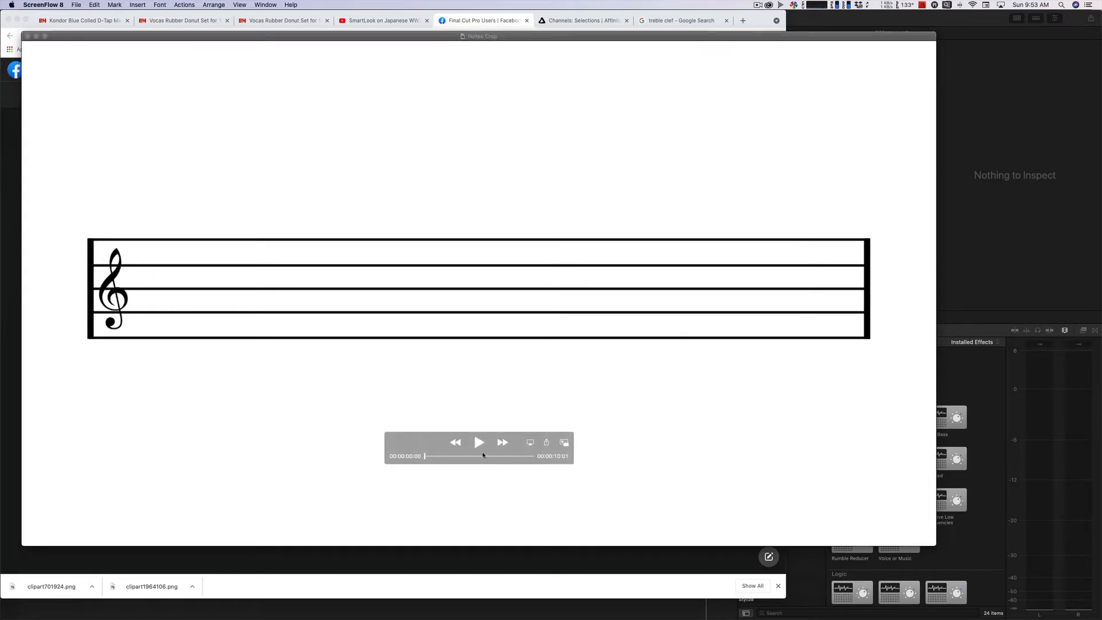
{"action": "left_click", "coordinate": [480, 444]}
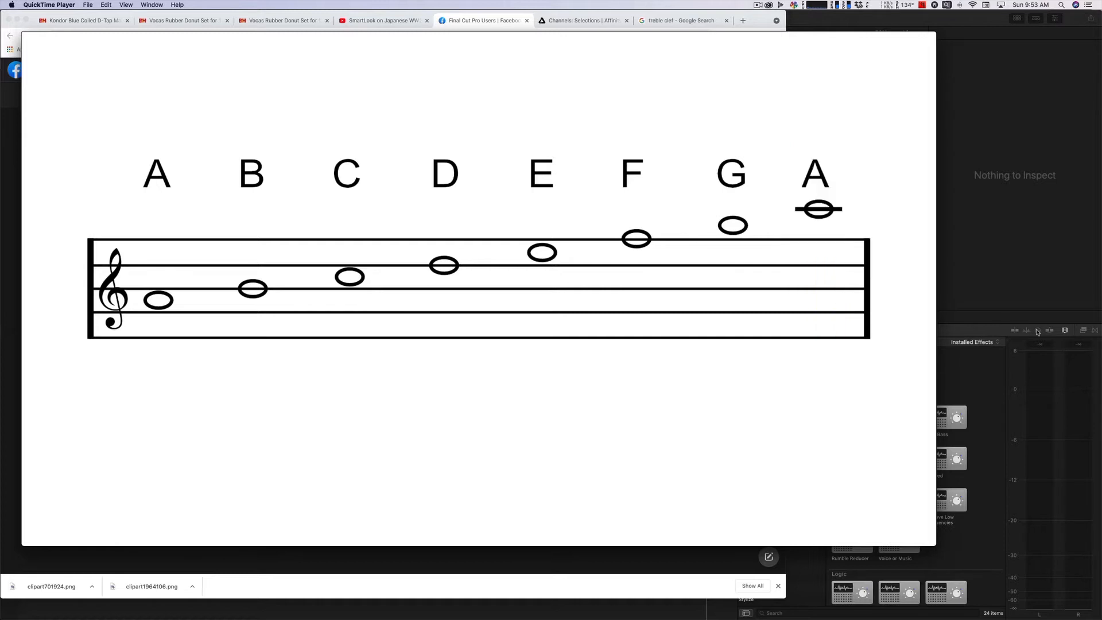
{"action": "mouse_move", "coordinate": [682, 402]}
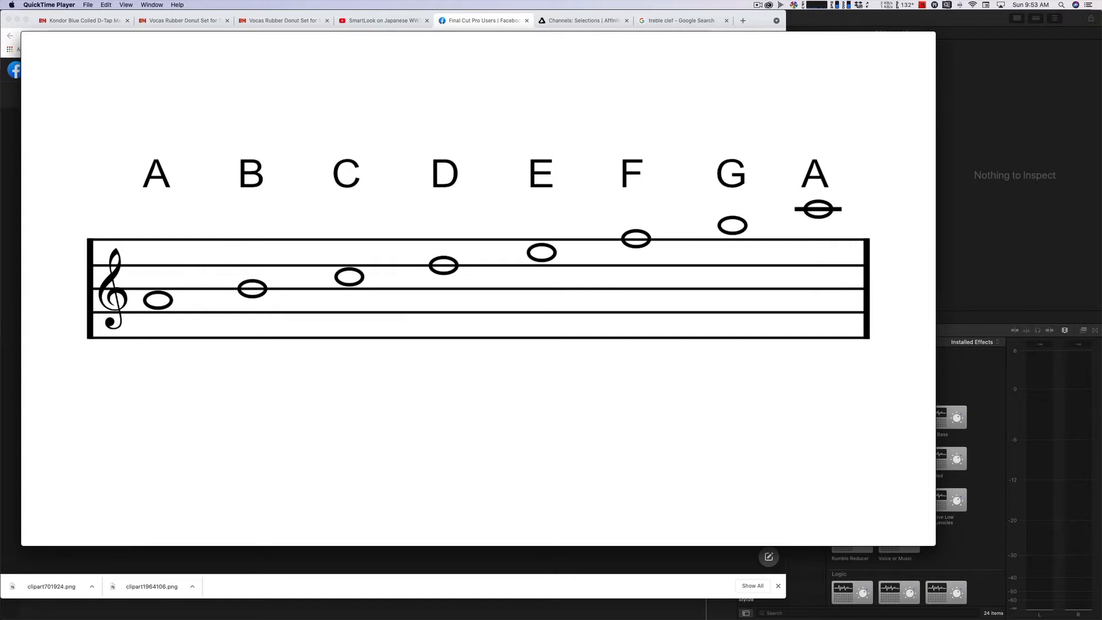
Switch to Affinity Photo and make the Notes and Staff groups visible along with Notes Red.
{"action": "key", "text": "super+Tab"}
{"action": "key", "text": "super+Tab"}
{"action": "key", "text": "super+Tab"}
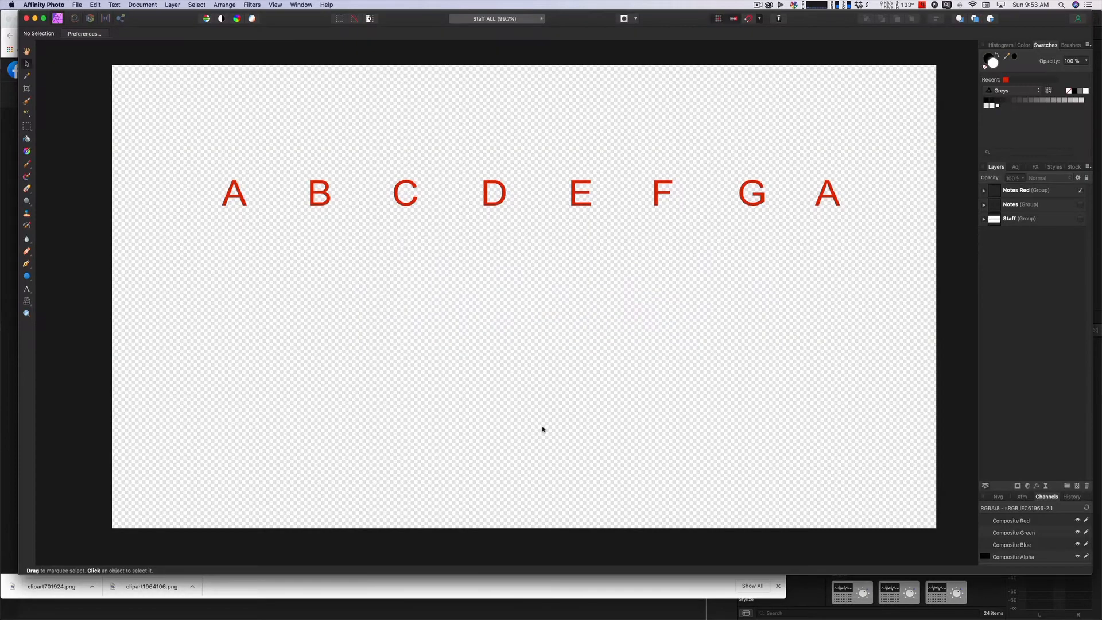
{"action": "left_click", "coordinate": [1081, 204]}
{"action": "left_click", "coordinate": [1081, 218]}
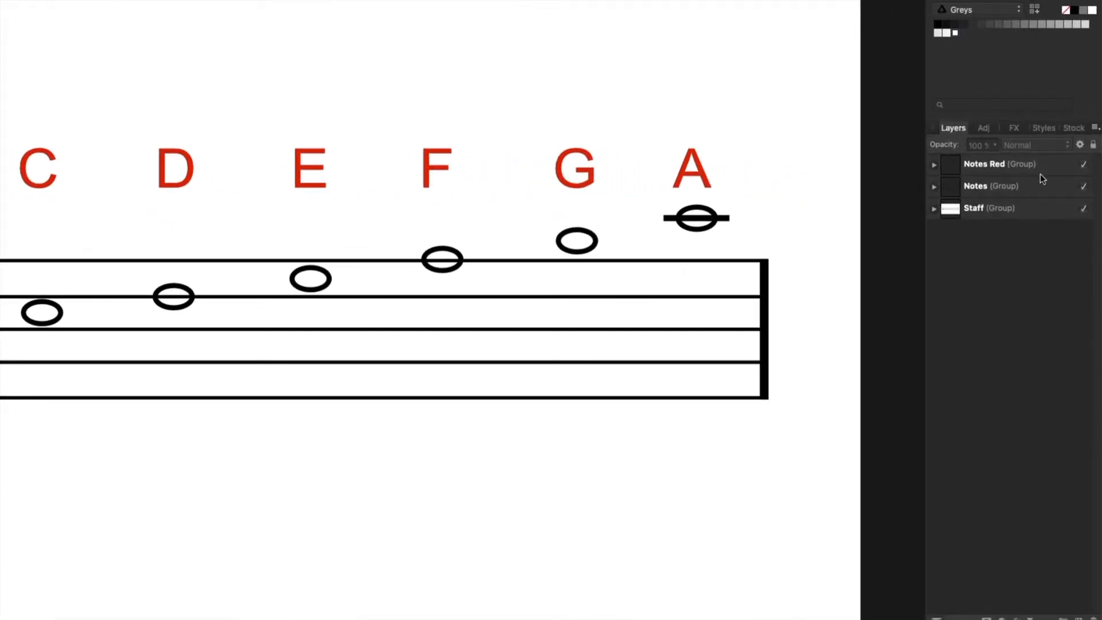
Hide the Notes and Notes Red groups and examine the line curves and treble clef layers inside the Staff group.
{"action": "left_click", "coordinate": [934, 209]}
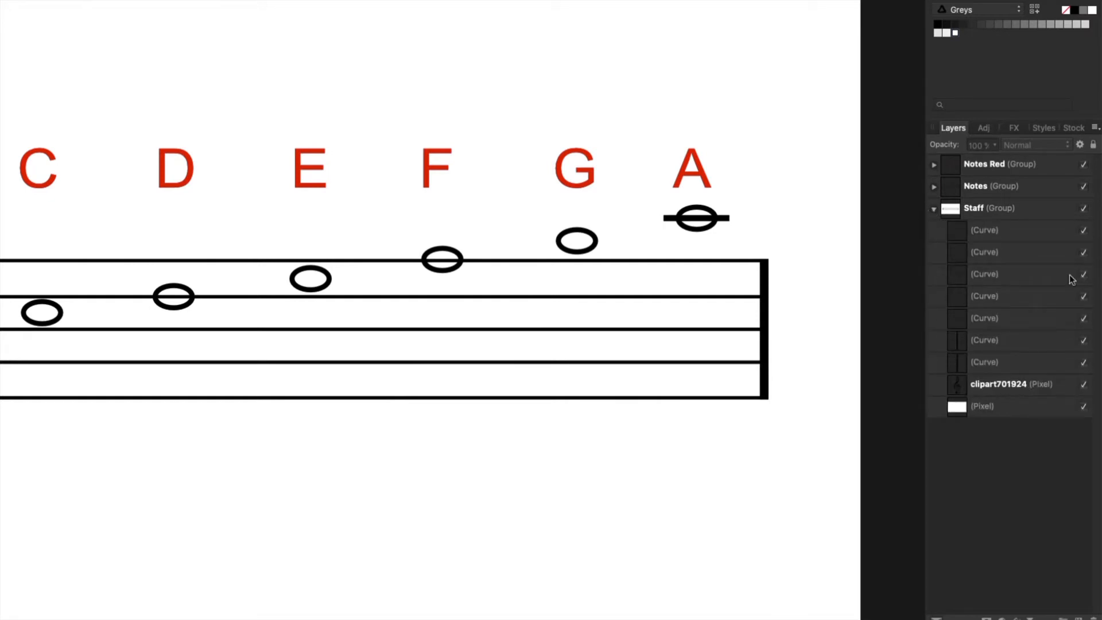
{"action": "left_click", "coordinate": [1085, 186]}
{"action": "left_click", "coordinate": [1069, 166]}
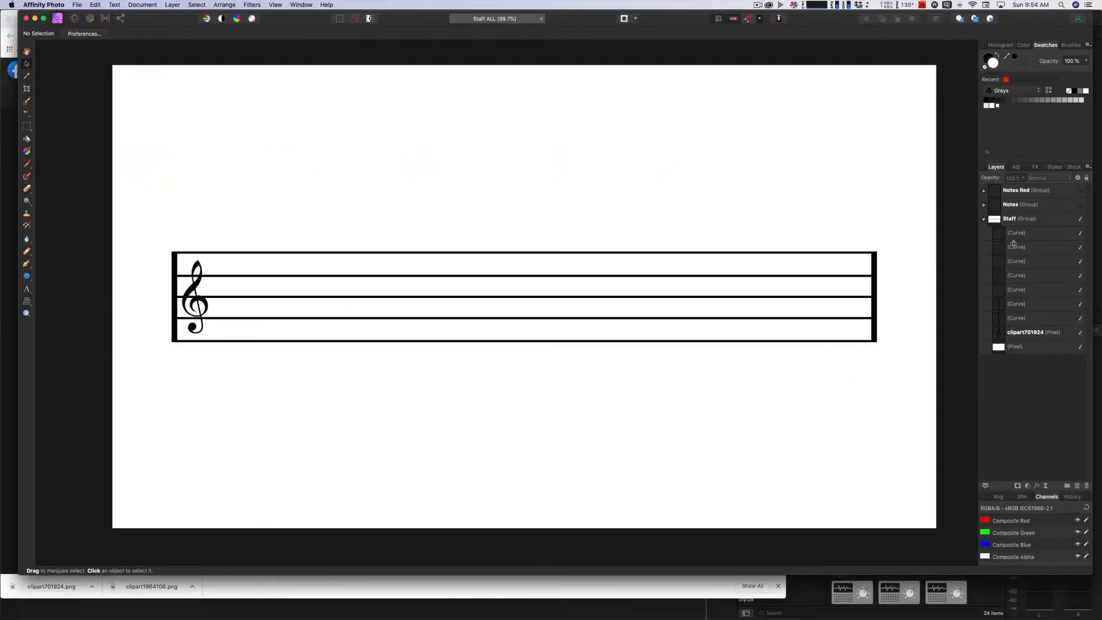
{"action": "left_click", "coordinate": [1049, 234]}
{"action": "left_click", "coordinate": [1039, 248]}
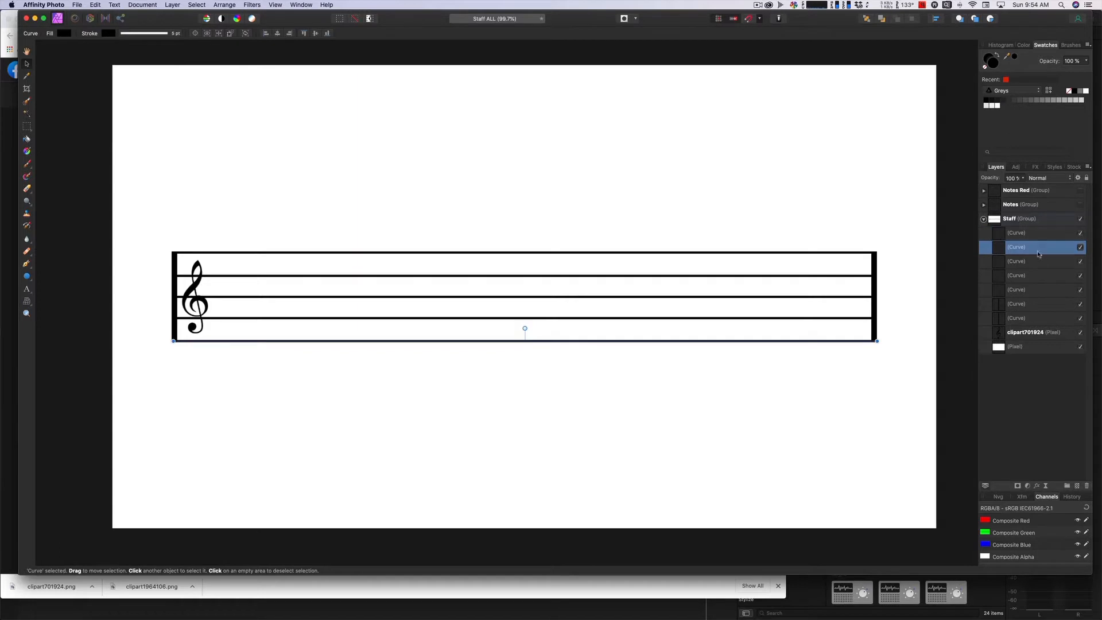
{"action": "left_click", "coordinate": [1039, 262]}
{"action": "left_click", "coordinate": [1025, 334]}
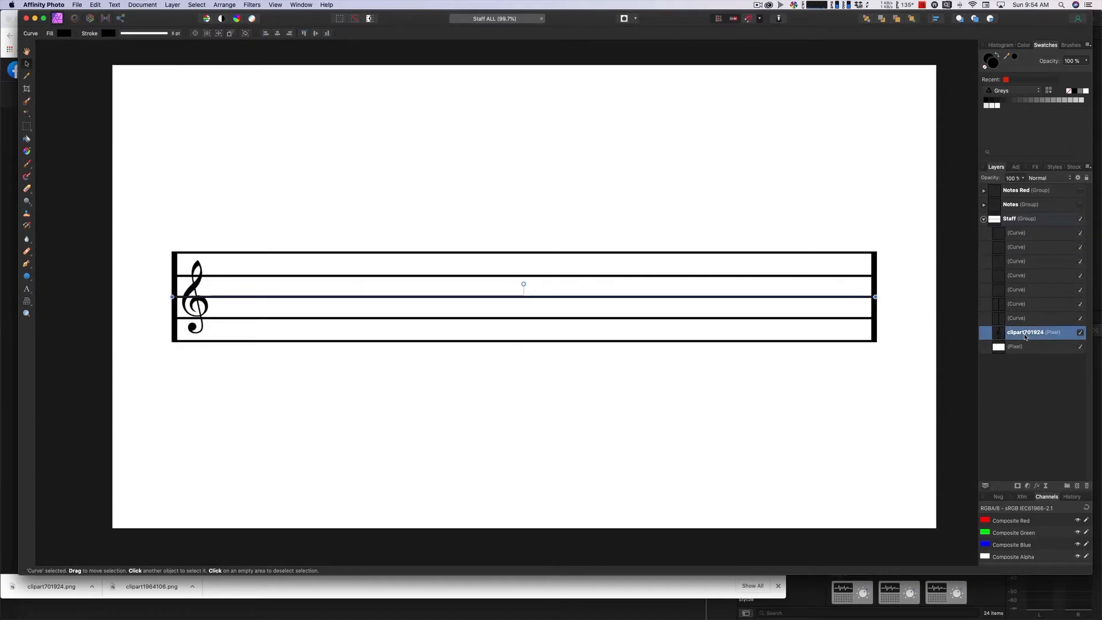
{"action": "left_click", "coordinate": [984, 220]}
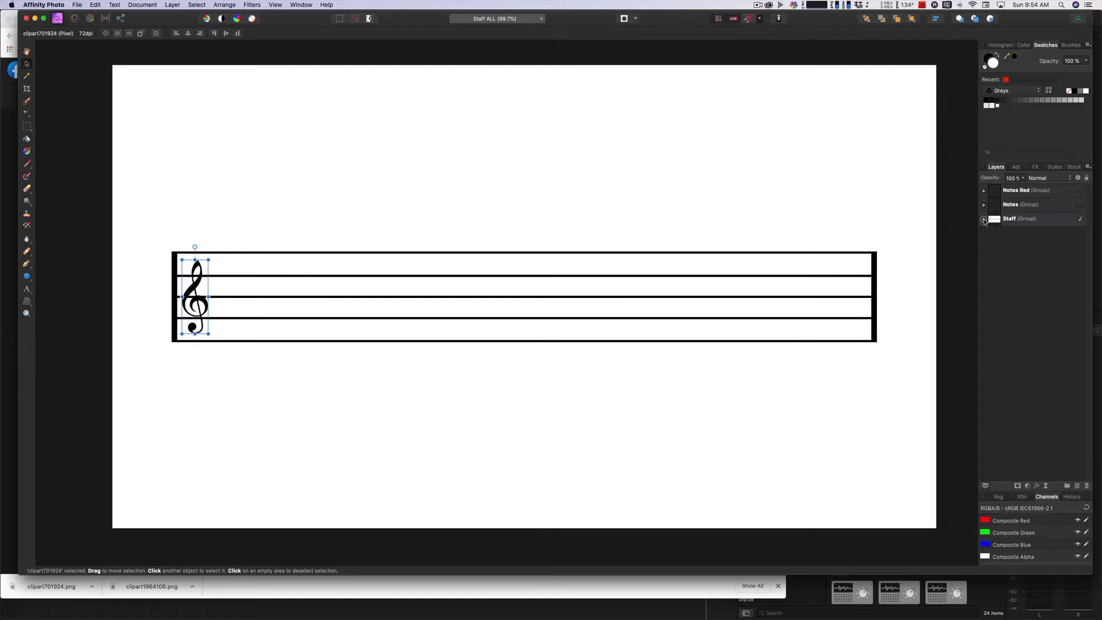
Show only the Notes group and examine the note ellipses it contains.
{"action": "left_click", "coordinate": [1080, 208]}
{"action": "left_click", "coordinate": [1081, 219]}
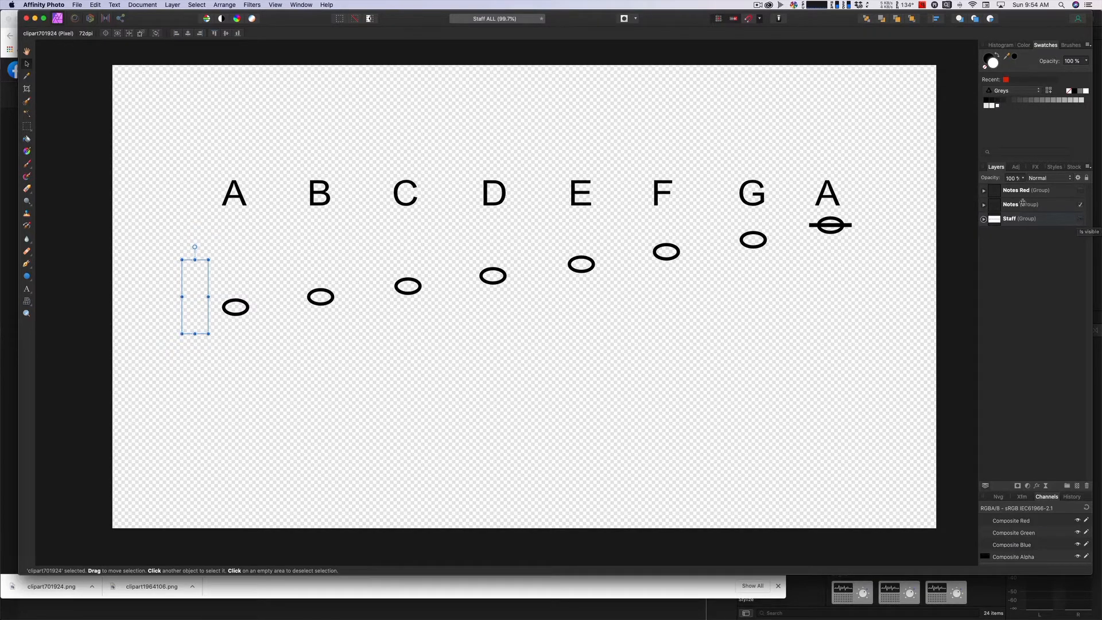
{"action": "left_click", "coordinate": [985, 206]}
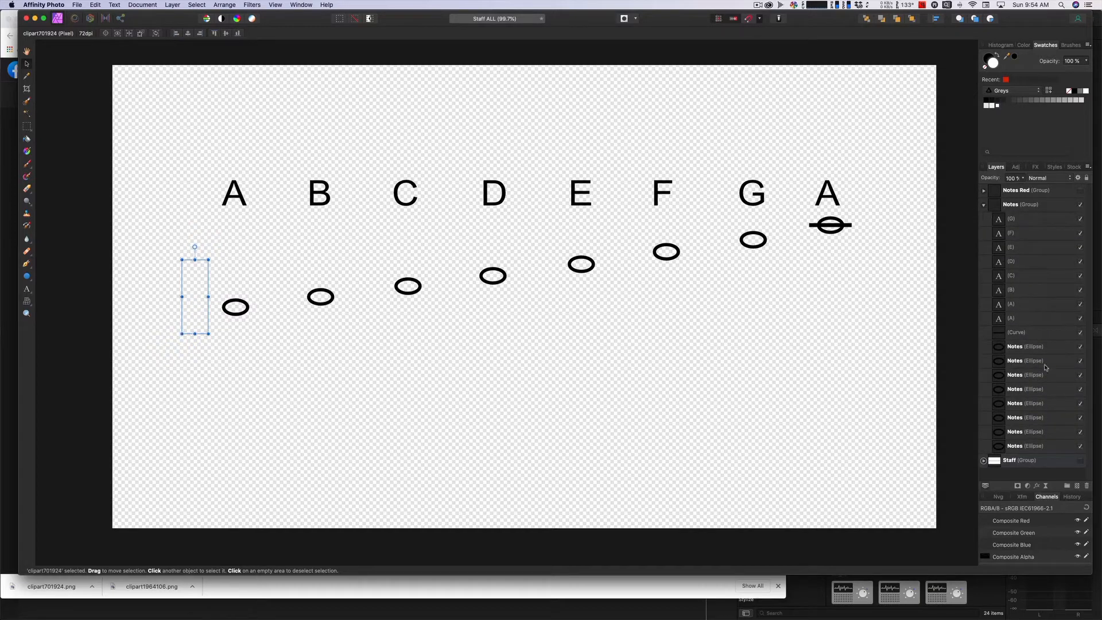
{"action": "left_click", "coordinate": [1032, 350]}
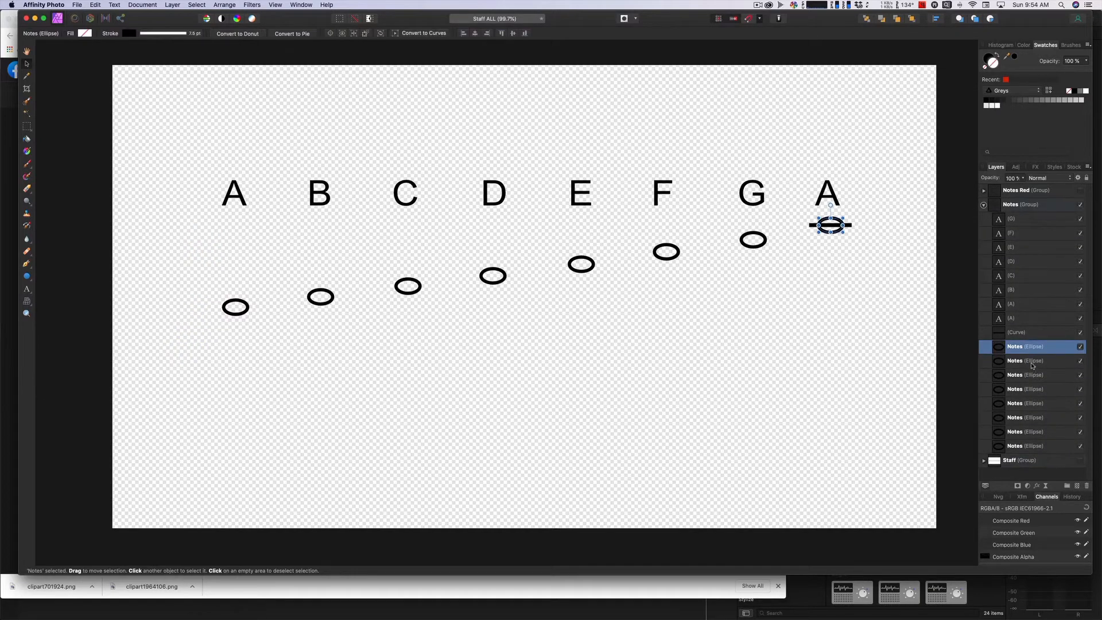
{"action": "left_click", "coordinate": [1032, 363]}
{"action": "left_click", "coordinate": [1032, 376]}
{"action": "left_click", "coordinate": [1036, 390]}
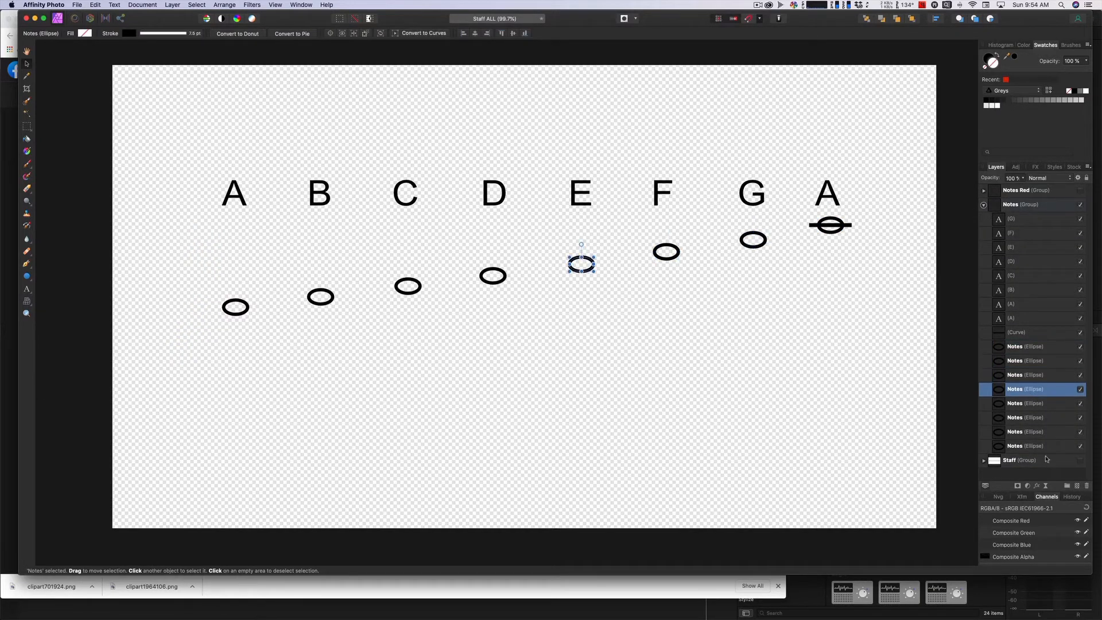
Examine the short ledger line curve and the A, B and C letter layers in the Notes group.
{"action": "left_click", "coordinate": [1029, 334]}
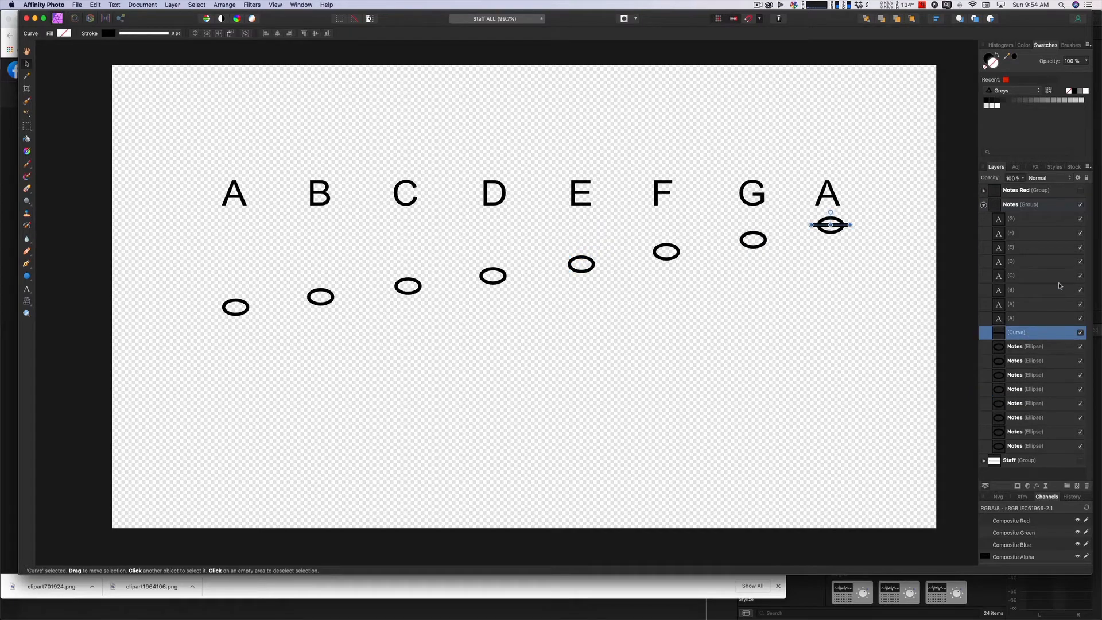
{"action": "left_click", "coordinate": [1023, 319]}
{"action": "left_click", "coordinate": [1028, 304]}
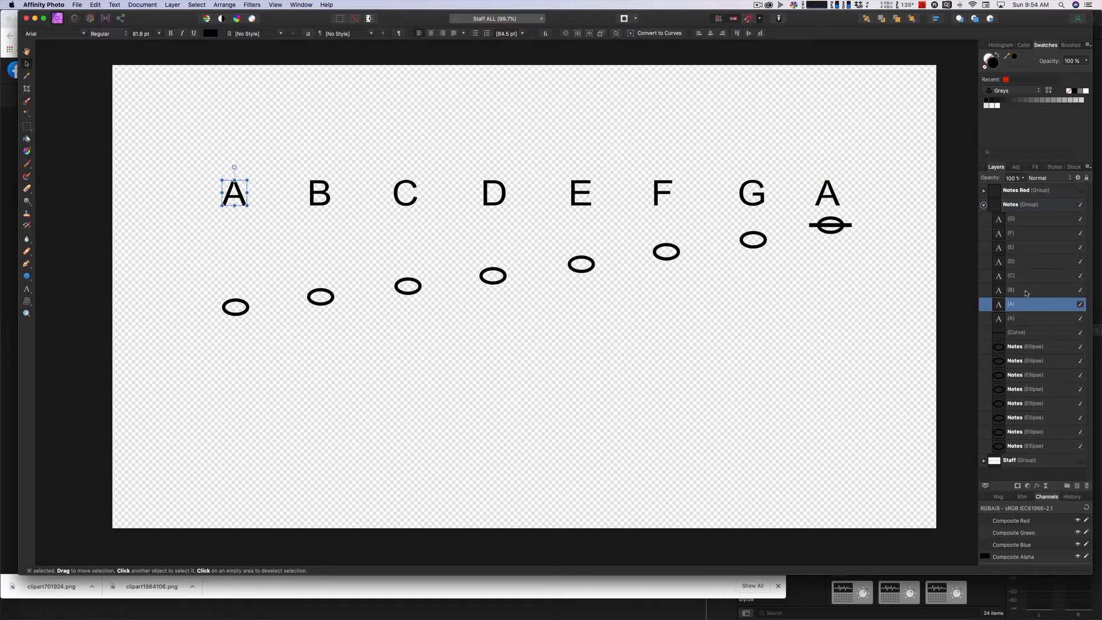
{"action": "left_click", "coordinate": [1025, 291]}
{"action": "left_click", "coordinate": [1031, 276]}
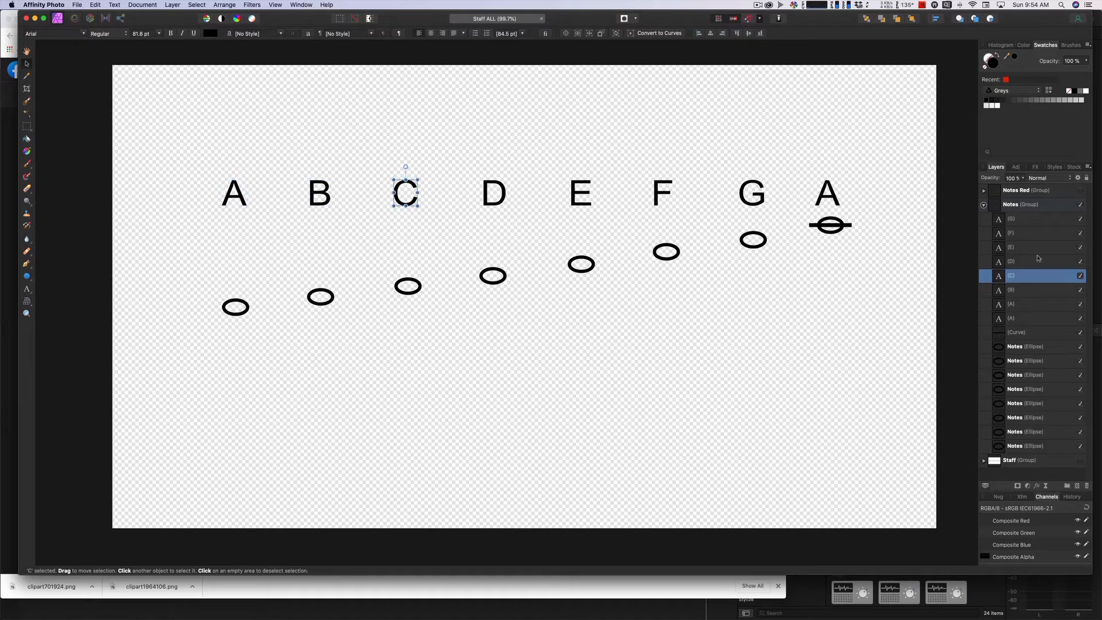
{"action": "left_click", "coordinate": [984, 206]}
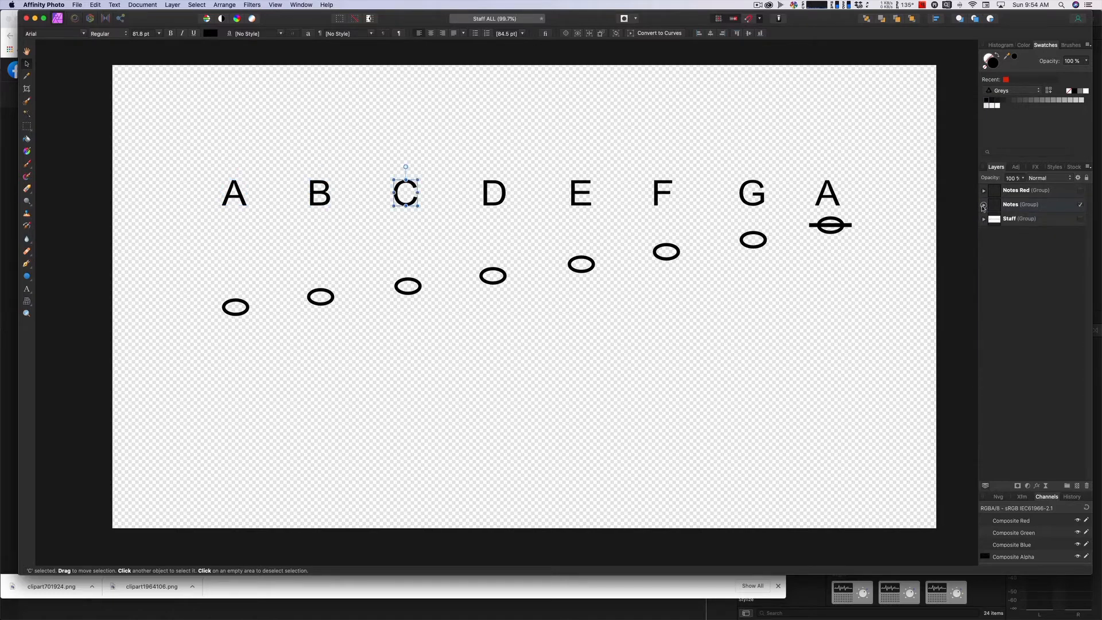
Show only the Notes Red group and examine the red letter layers inside it.
{"action": "left_click", "coordinate": [1082, 204]}
{"action": "left_click", "coordinate": [1082, 192]}
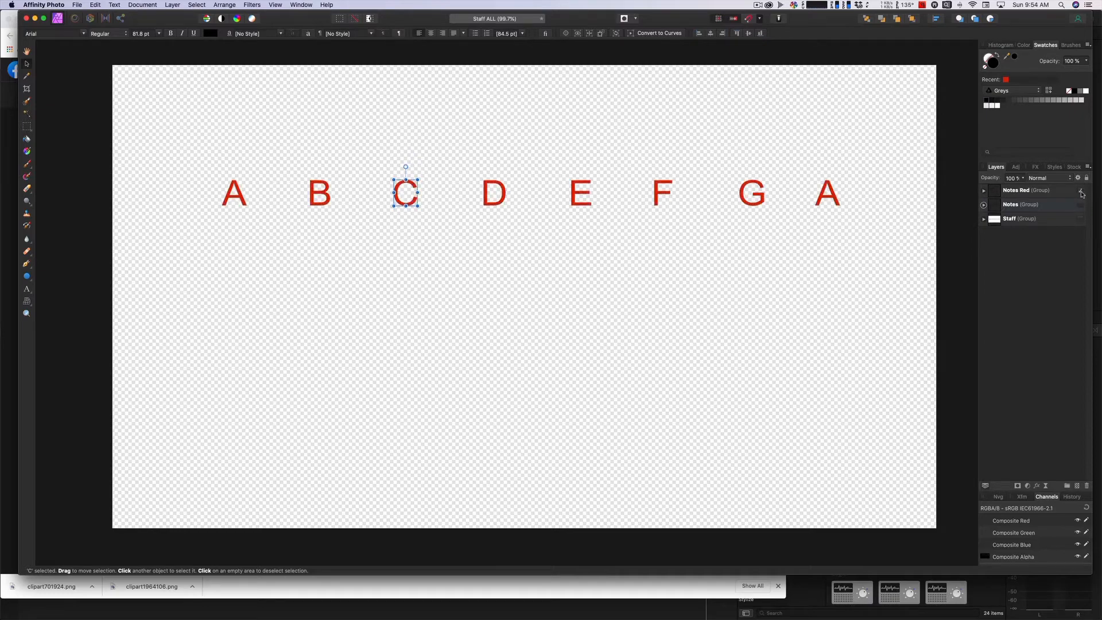
{"action": "left_click", "coordinate": [984, 190]}
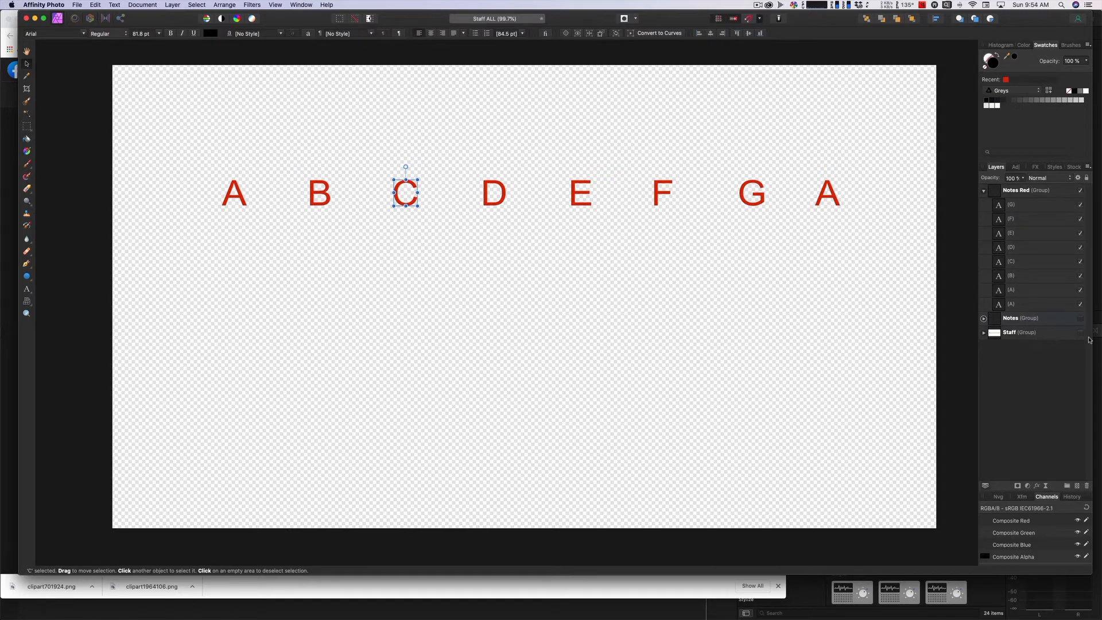
{"action": "left_click", "coordinate": [984, 191]}
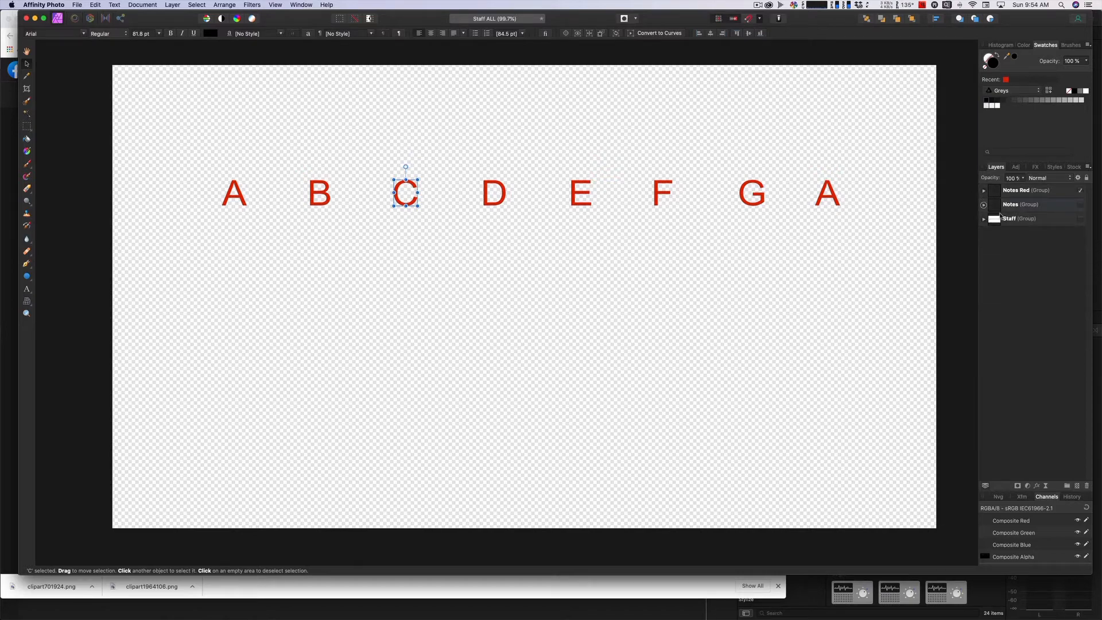
Turn all groups on to check their alignment, and leave only the Staff group visible.
{"action": "left_click", "coordinate": [1081, 204]}
{"action": "left_click", "coordinate": [1081, 218]}
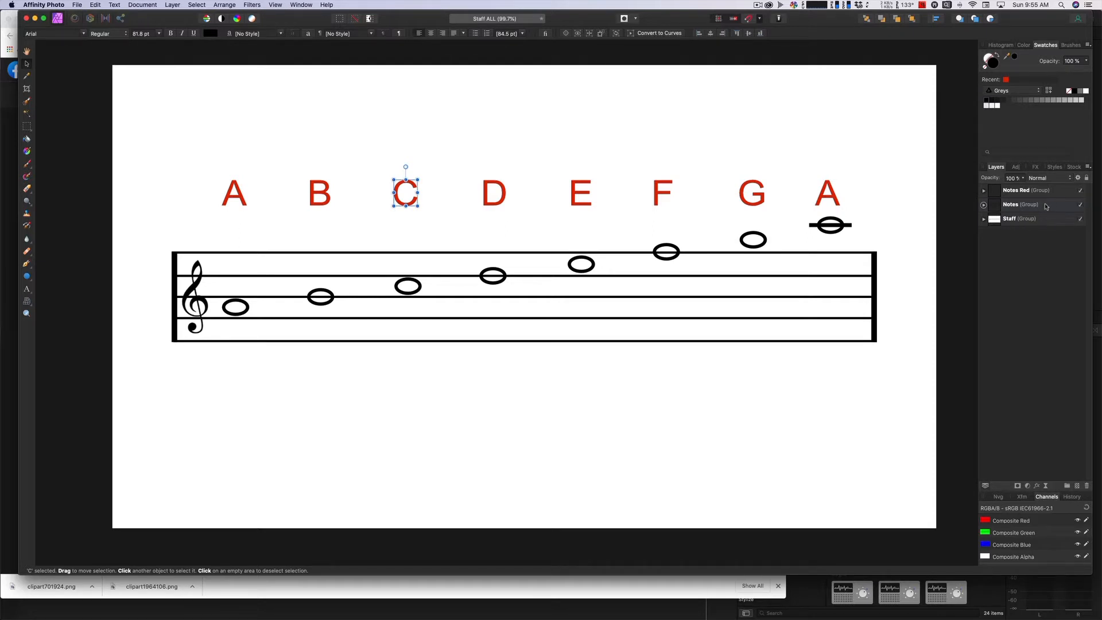
{"action": "left_click", "coordinate": [1081, 205]}
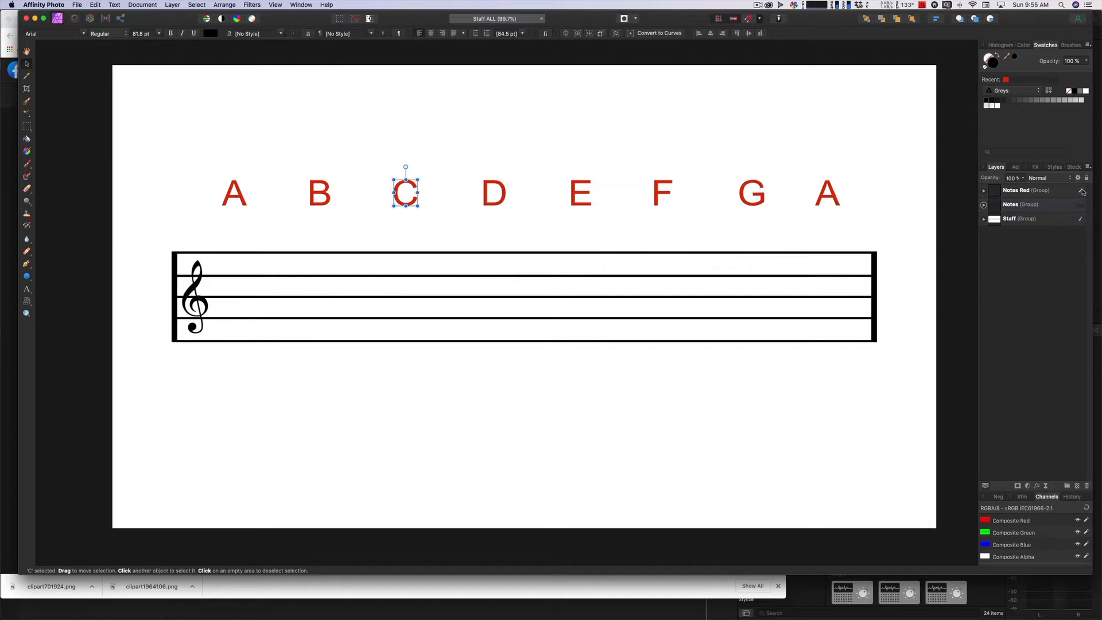
{"action": "left_click", "coordinate": [1082, 191]}
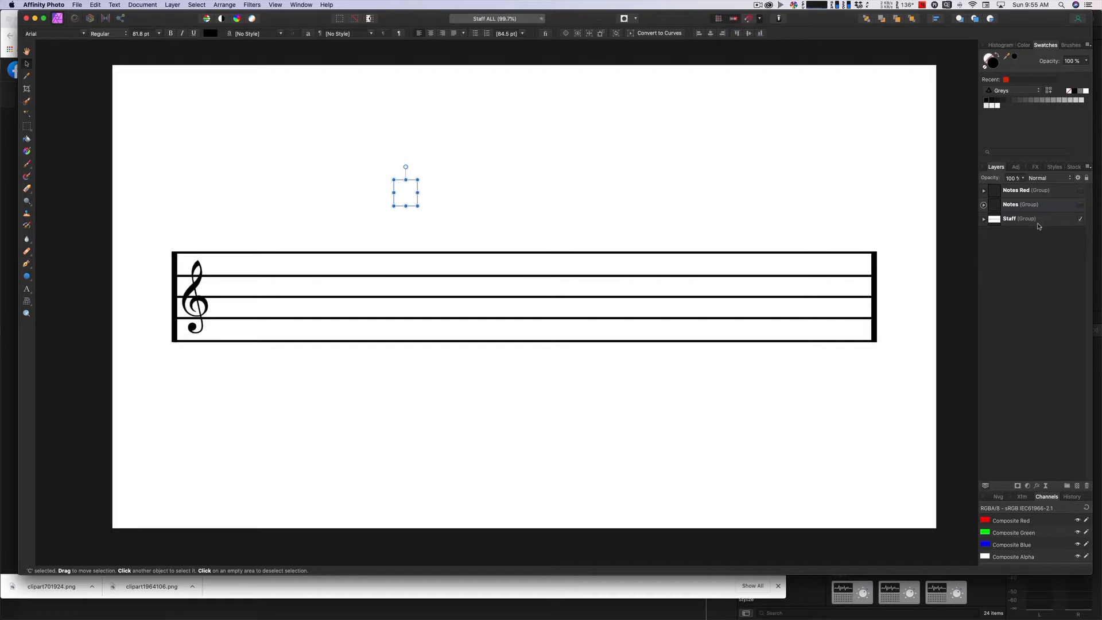
Set up a 1920 × 1080 px PNG export of the staff under the name Staff.png, without saving it.
{"action": "left_click", "coordinate": [75, 6]}
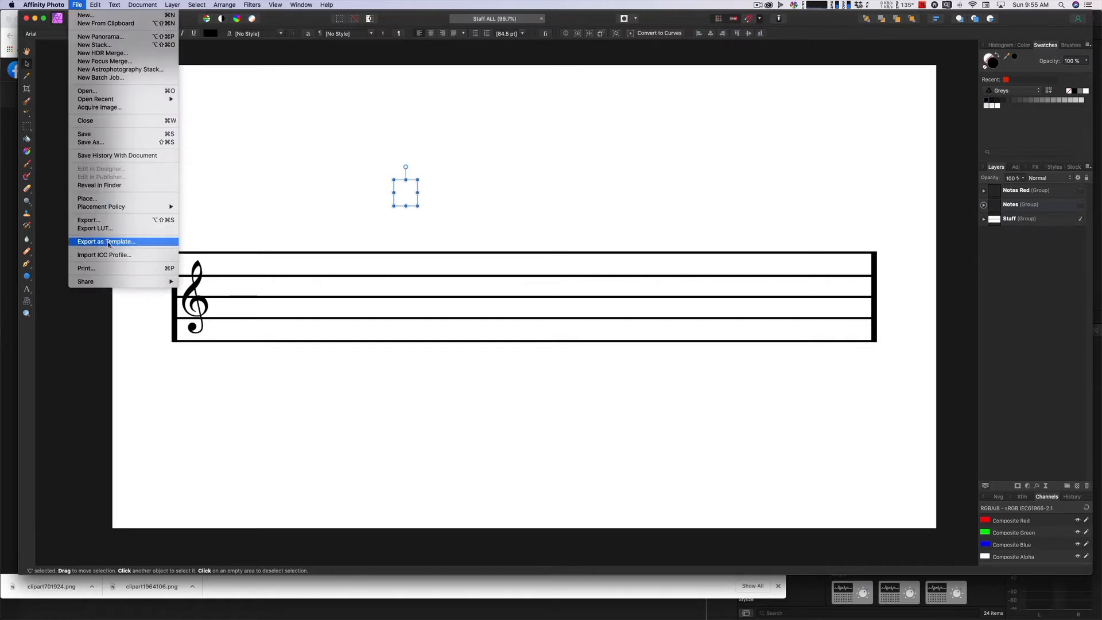
{"action": "left_click", "coordinate": [97, 221]}
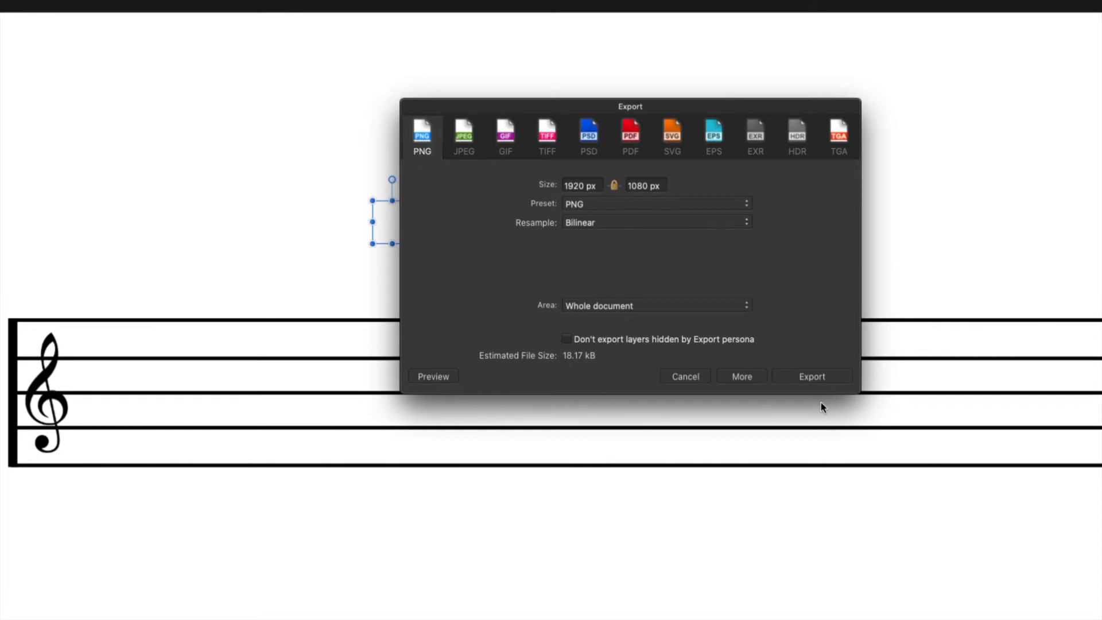
{"action": "left_click", "coordinate": [810, 376]}
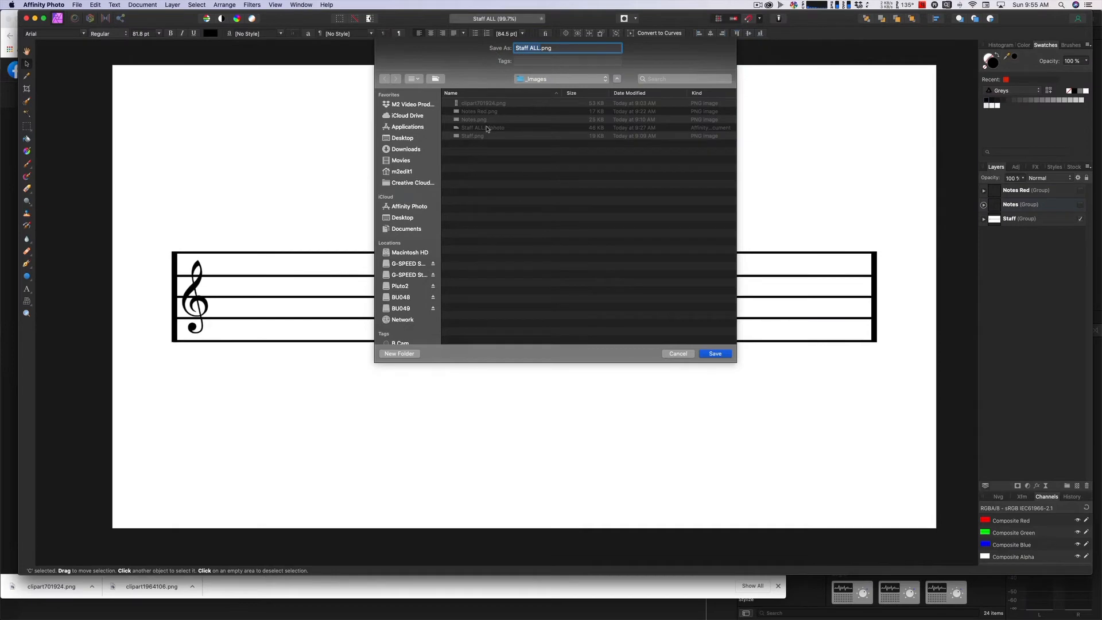
{"action": "left_click", "coordinate": [466, 137]}
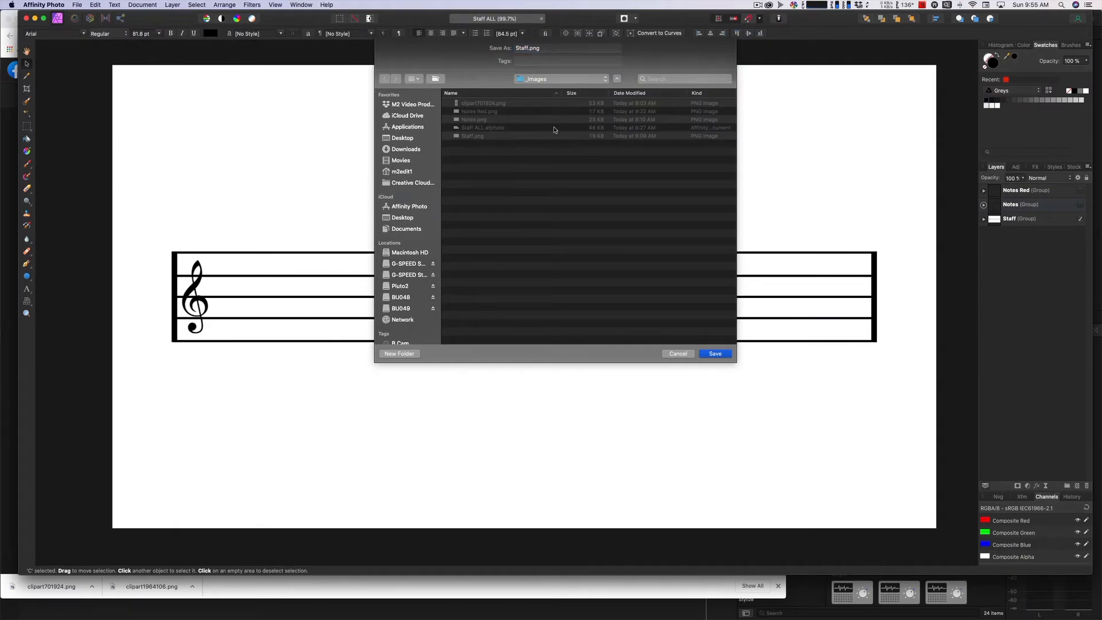
{"action": "left_click", "coordinate": [679, 353]}
Export only the Notes group as a 1920 × 1080 px PNG named Notes.png in the Images folder, and hide the group.
{"action": "left_click", "coordinate": [1081, 219]}
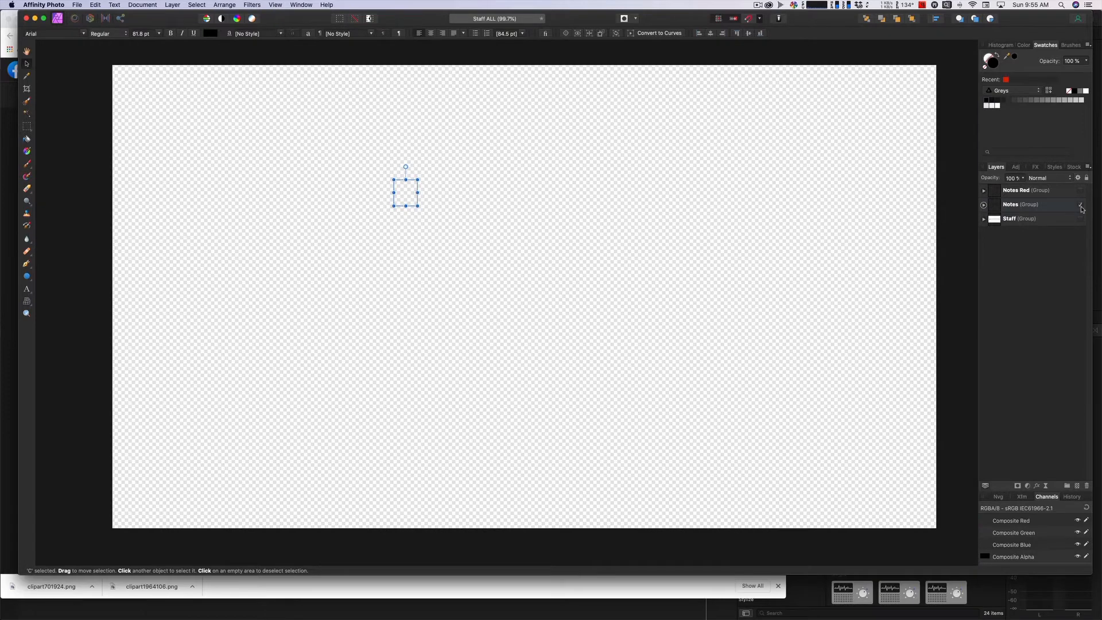
{"action": "left_click", "coordinate": [1082, 206]}
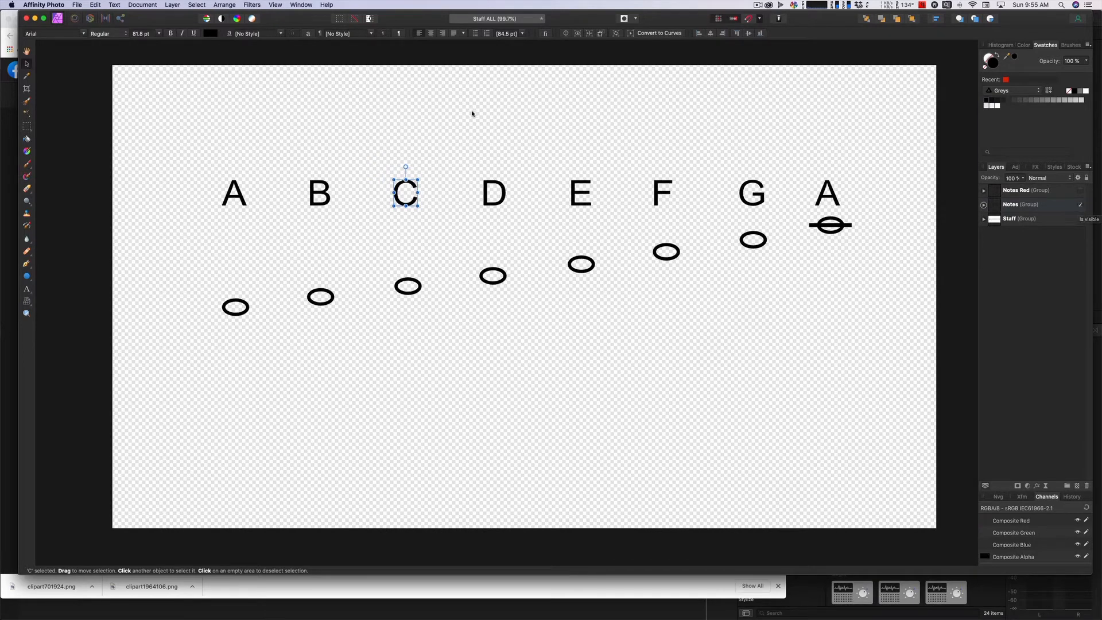
{"action": "left_click", "coordinate": [77, 5]}
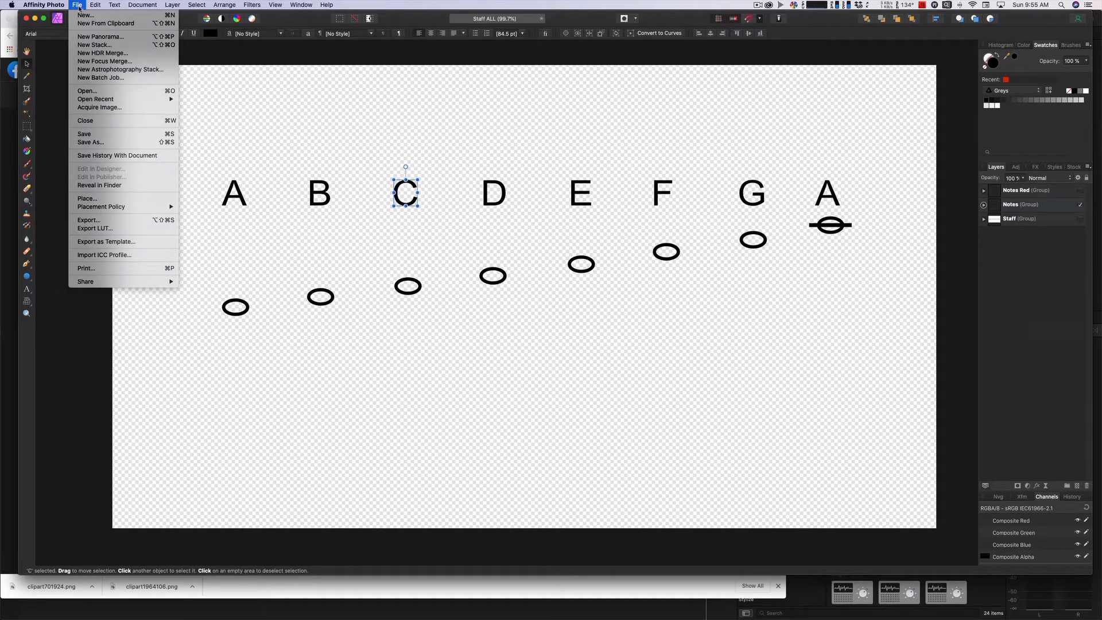
{"action": "left_click", "coordinate": [89, 221]}
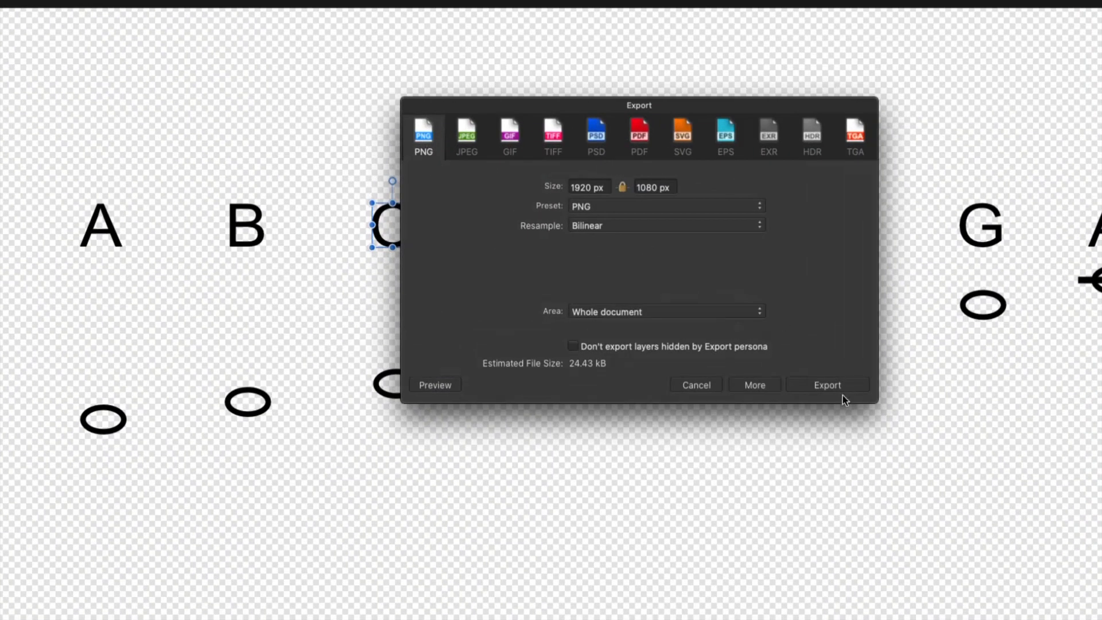
{"action": "left_click", "coordinate": [838, 386]}
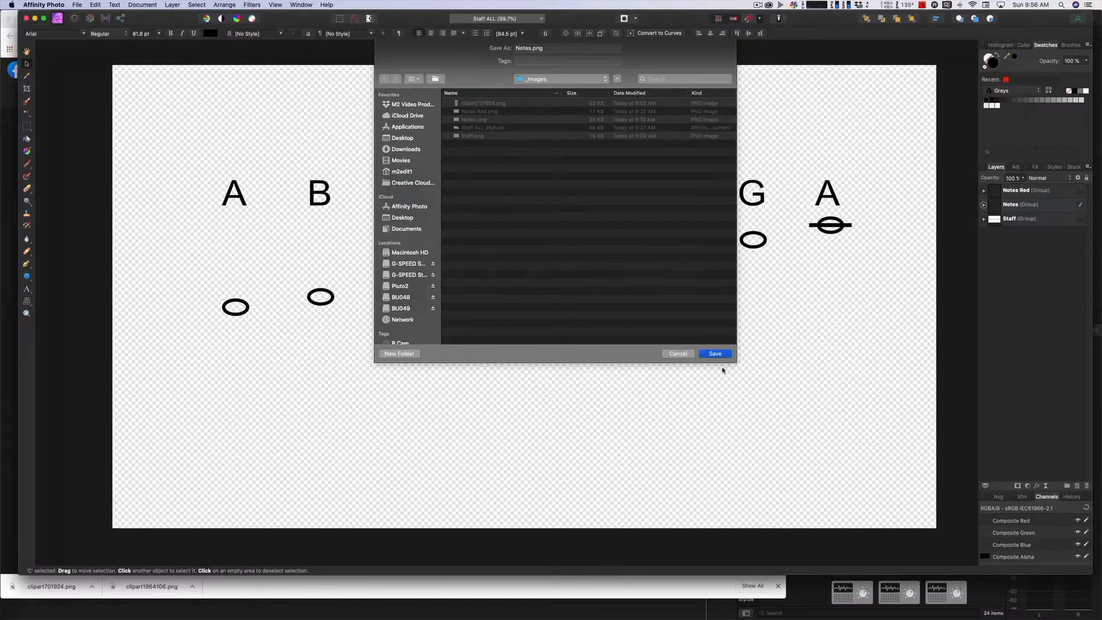
{"action": "left_click", "coordinate": [719, 354]}
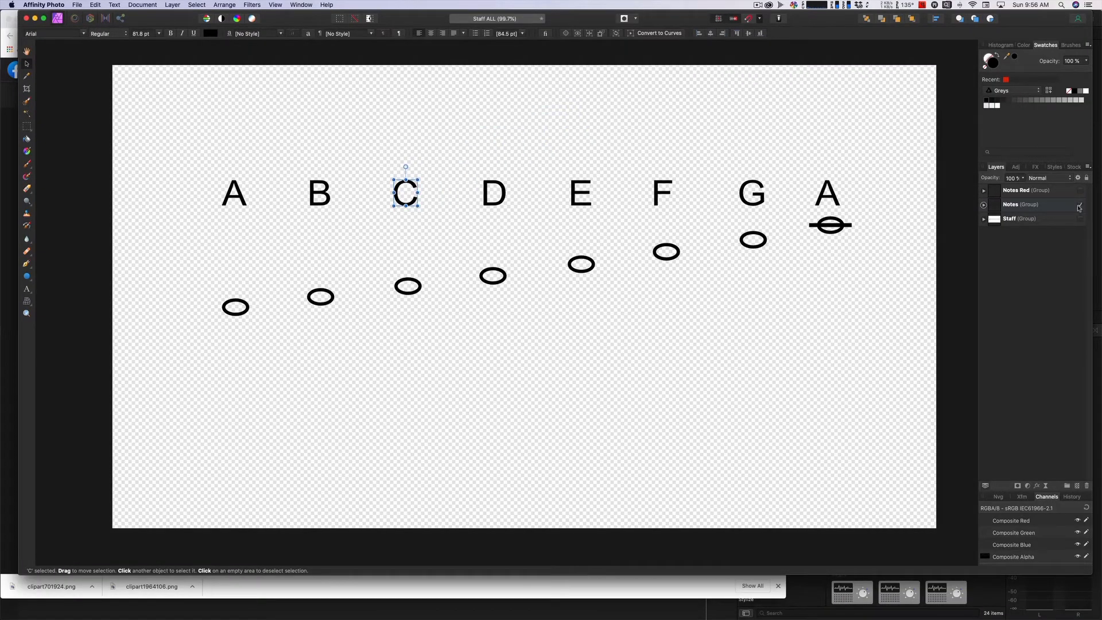
{"action": "left_click", "coordinate": [1080, 205]}
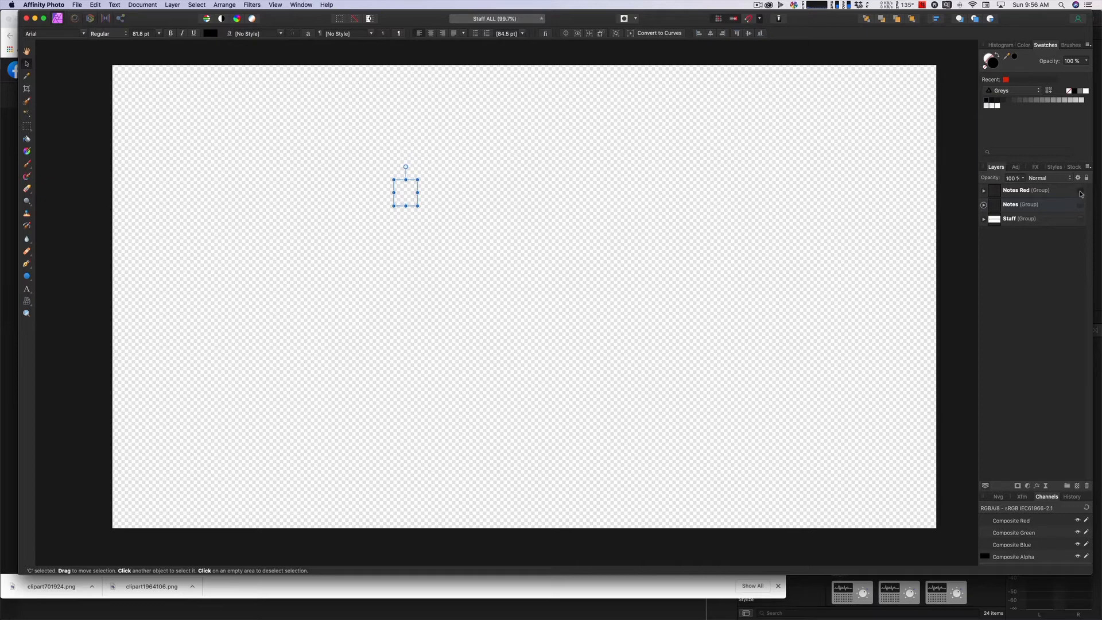
Make the Notes Red group visible, and switch to Final Cut Pro.
{"action": "left_click", "coordinate": [1081, 190]}
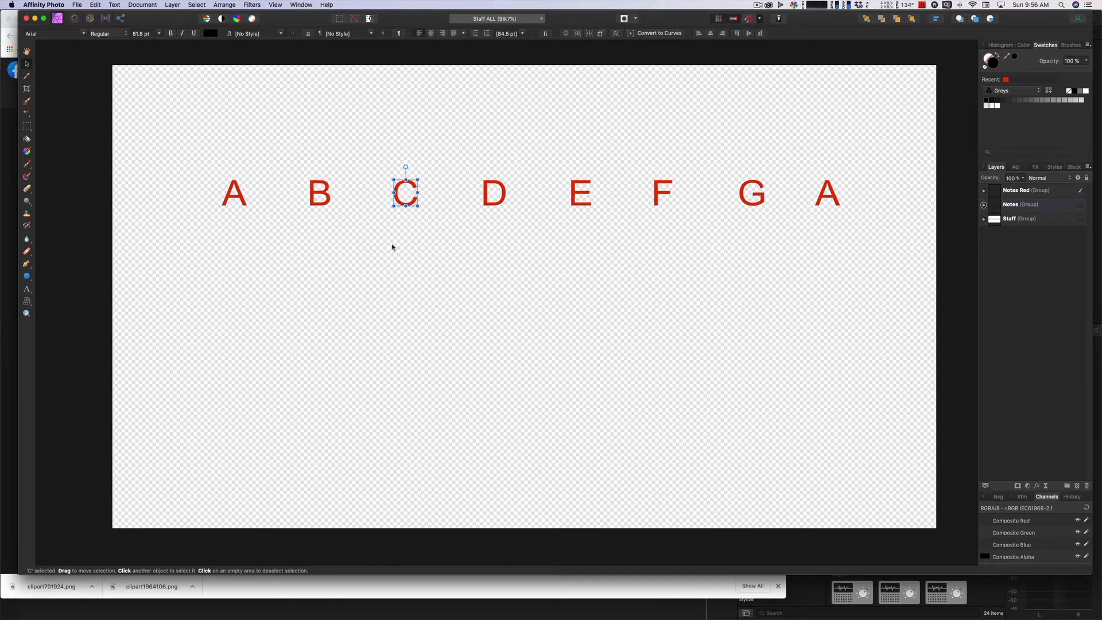
{"action": "key", "text": "super+Tab"}
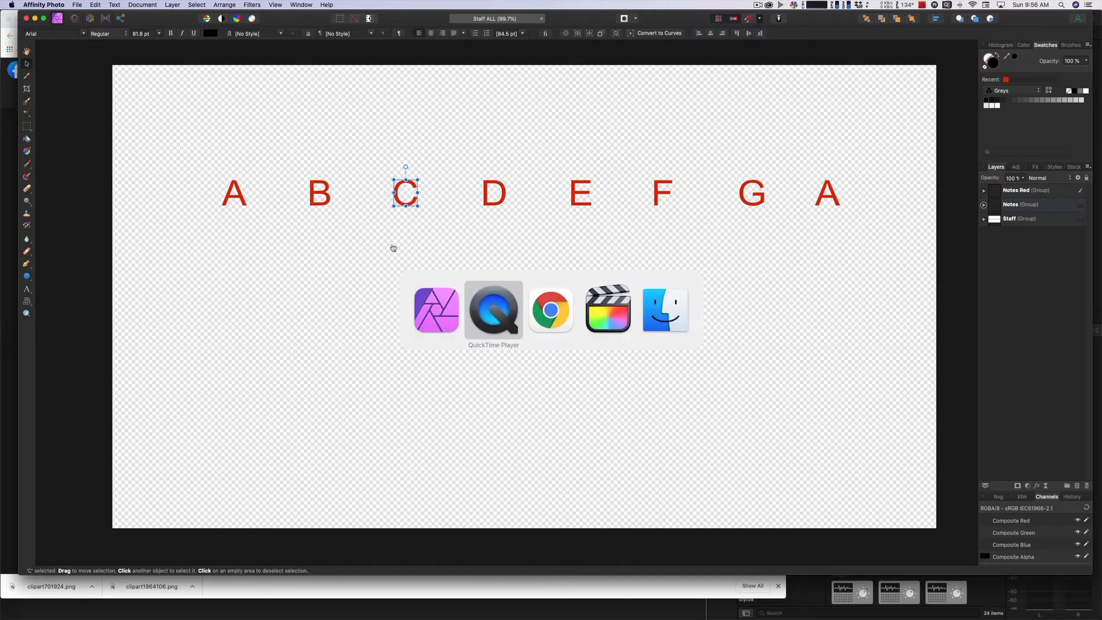
{"action": "key", "text": "super+Tab"}
{"action": "key", "text": "super+Tab"}
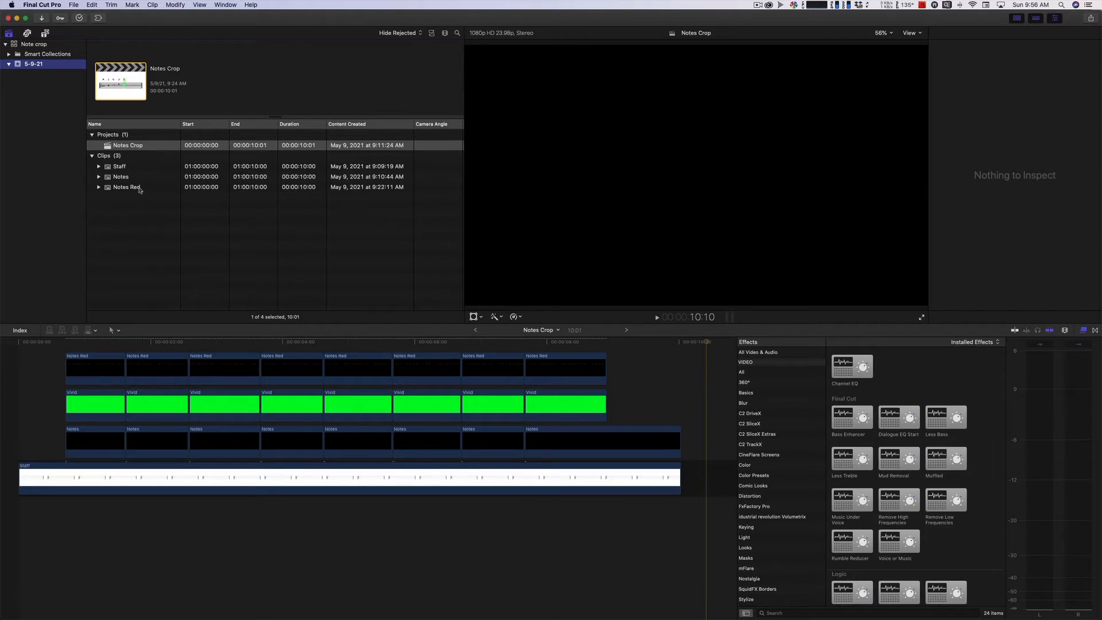
Preview the imported Staff, Notes and Notes Red clips in the 5-9-21 event.
{"action": "left_click", "coordinate": [138, 168]}
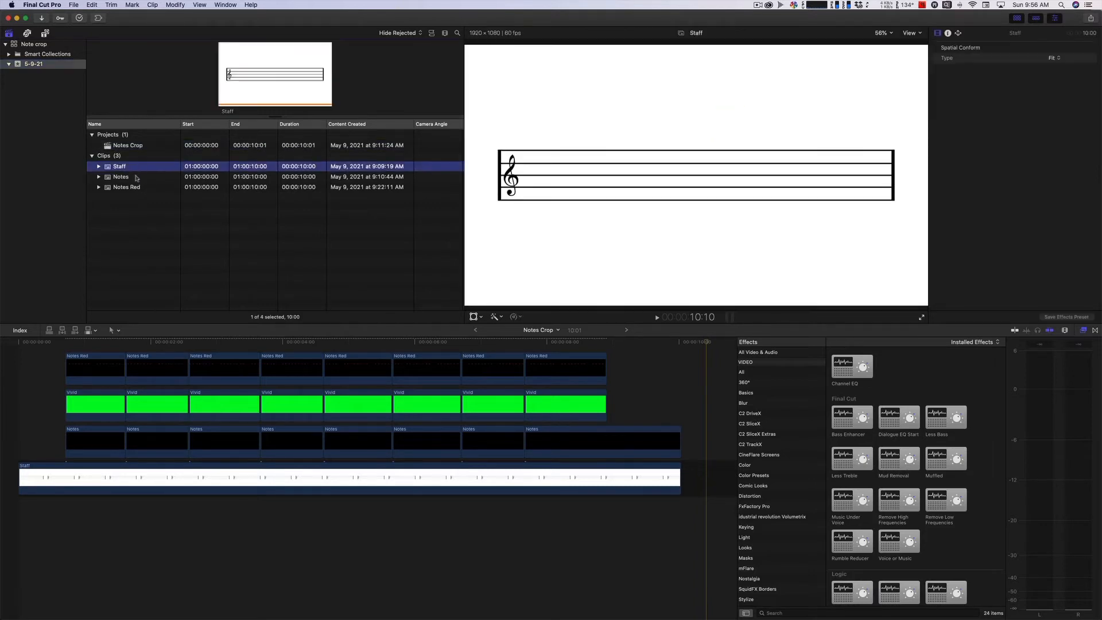
{"action": "left_click", "coordinate": [134, 178]}
{"action": "left_click", "coordinate": [136, 188]}
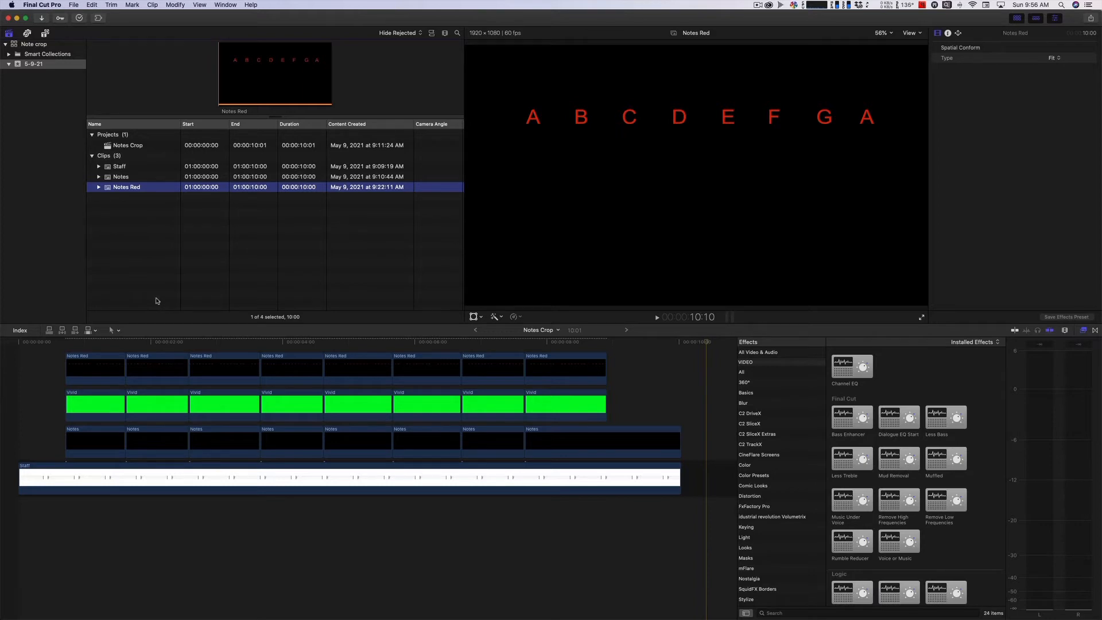
Create a project named Notes New in the 5-9-21 event, with 1080p HD video at 23.98p.
{"action": "key", "text": "super+n"}
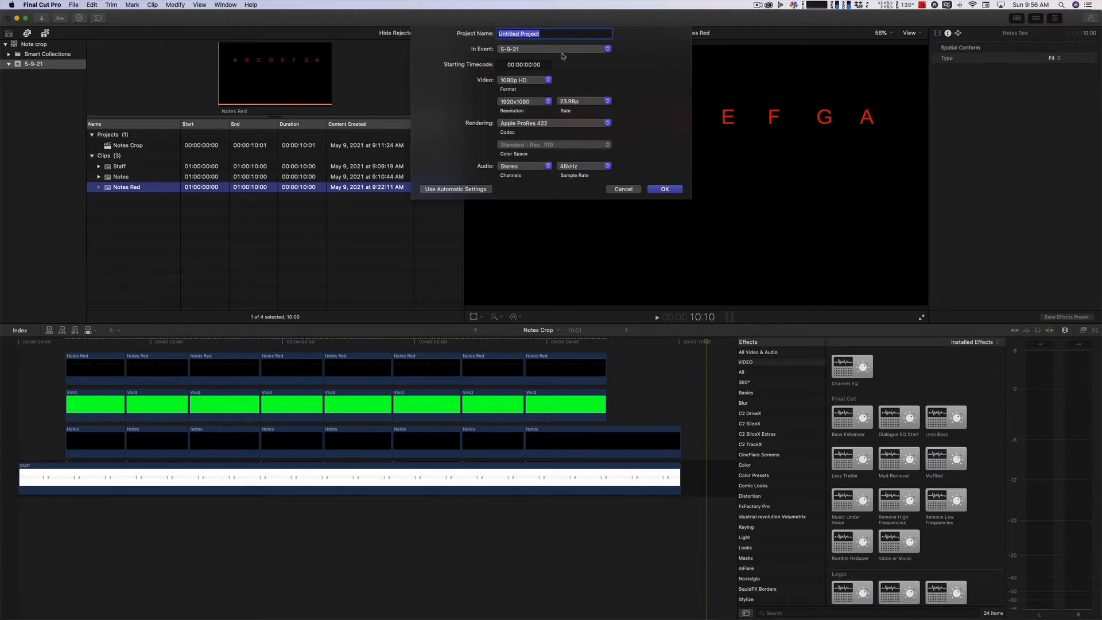
{"action": "type", "text": "Notes New"}
{"action": "left_click", "coordinate": [665, 190]}
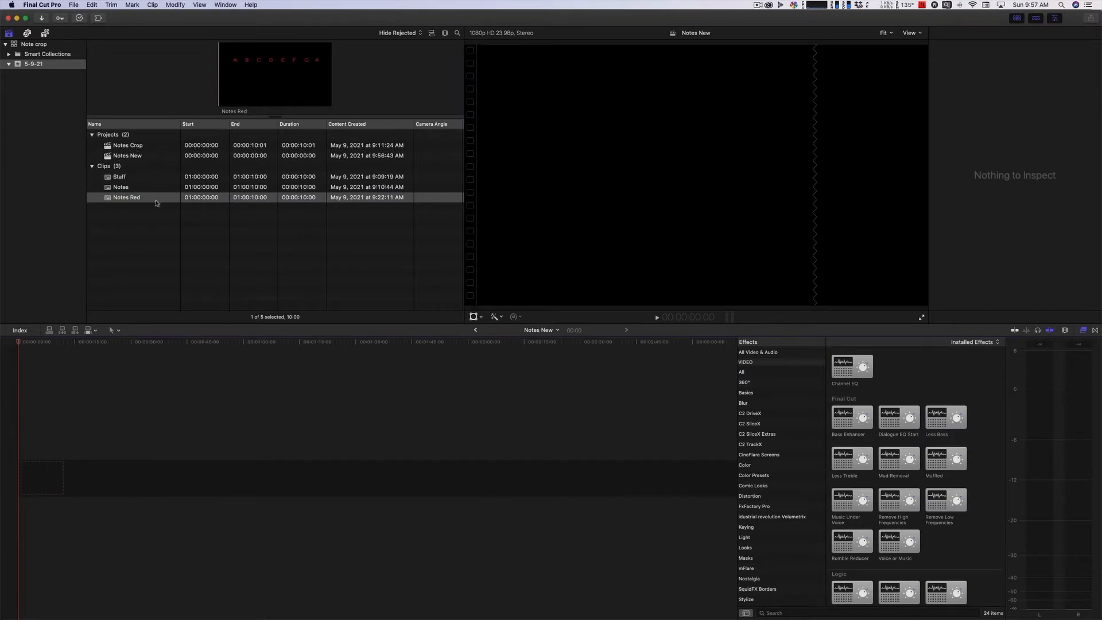
Append the Staff clip to the empty timeline and adjust its end to a length of about 18 seconds.
{"action": "left_click", "coordinate": [109, 180]}
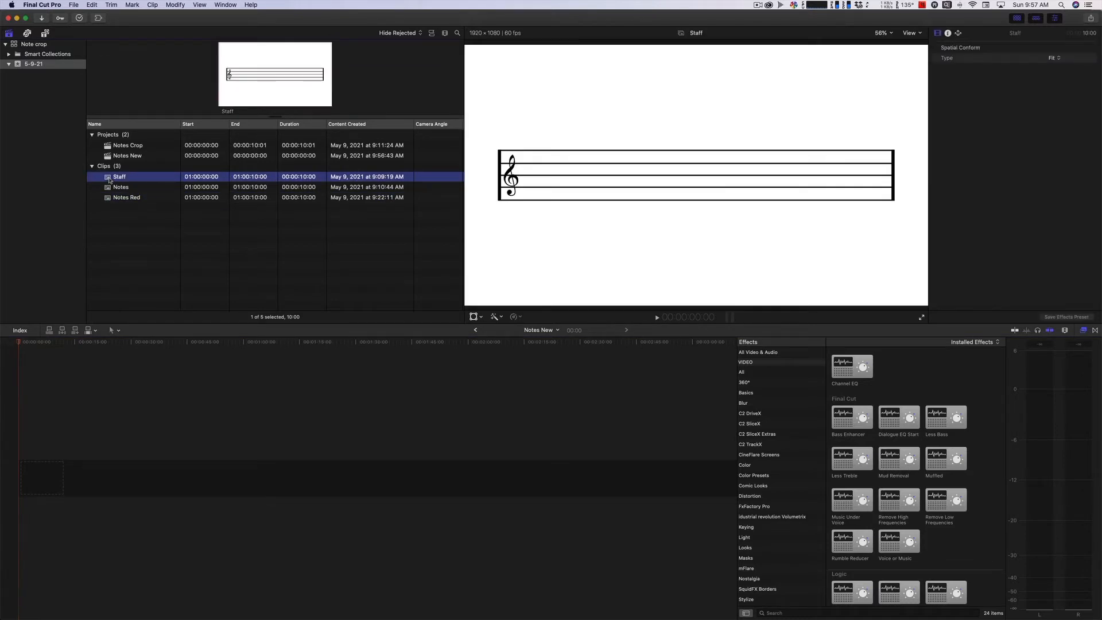
{"action": "key", "text": "e"}
{"action": "left_click_drag", "start_coordinate": [55, 484], "coordinate": [228, 489]}
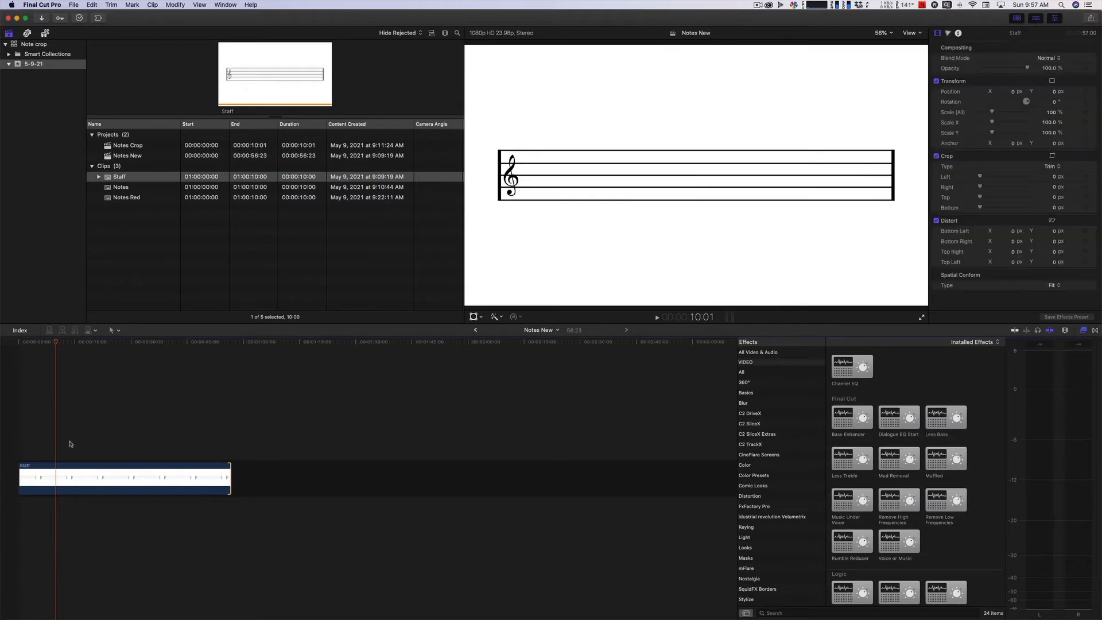
{"action": "key", "text": "super+equal"}
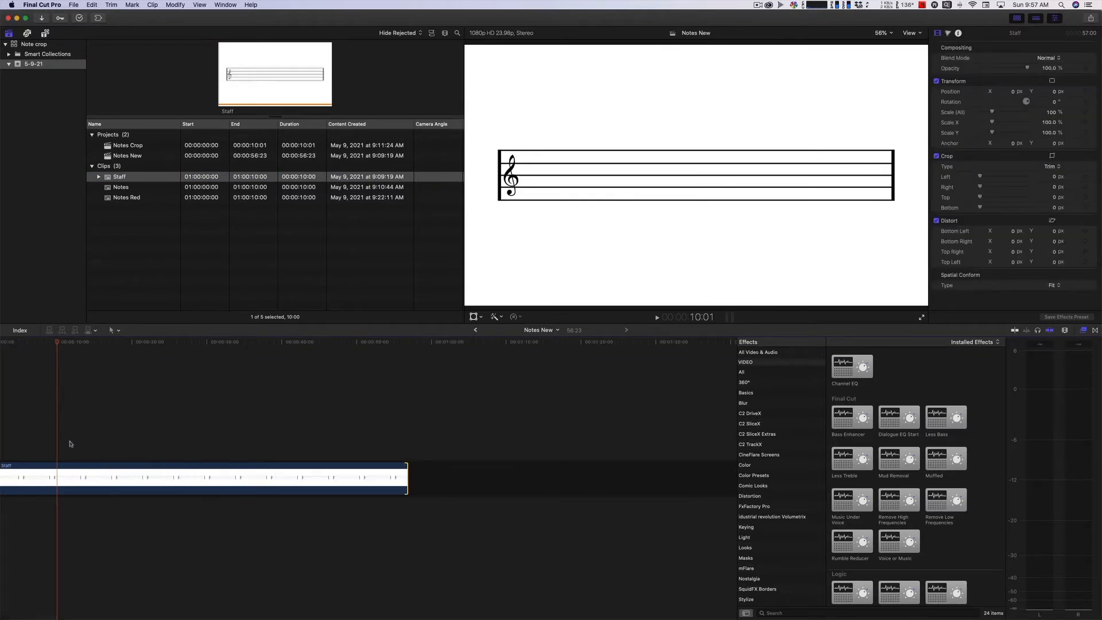
{"action": "scroll", "coordinate": [89, 434], "scroll_direction": "left", "scroll_amount": 2}
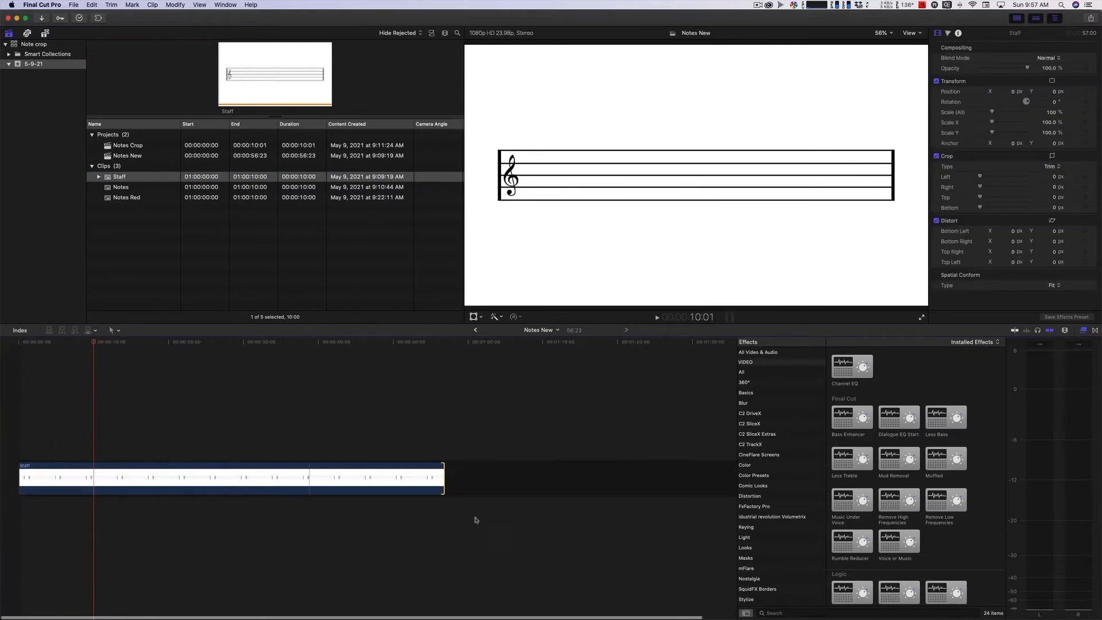
{"action": "left_click_drag", "start_coordinate": [441, 476], "coordinate": [157, 470]}
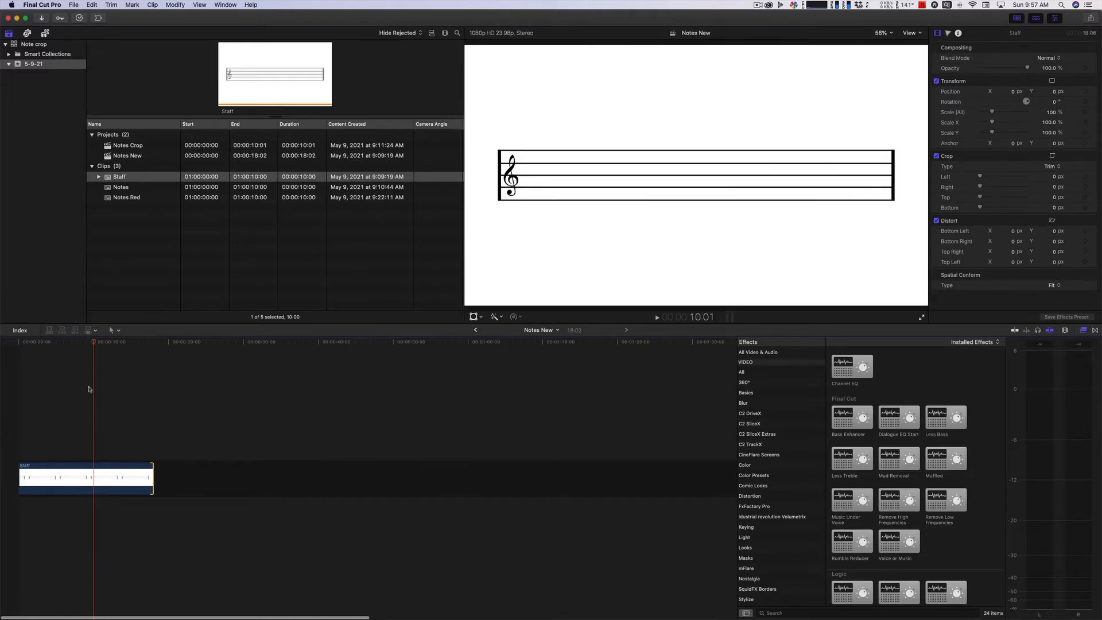
Connect the Notes clip above the start of the Staff clip, and extend its end to match the Staff clip.
{"action": "left_click", "coordinate": [121, 187]}
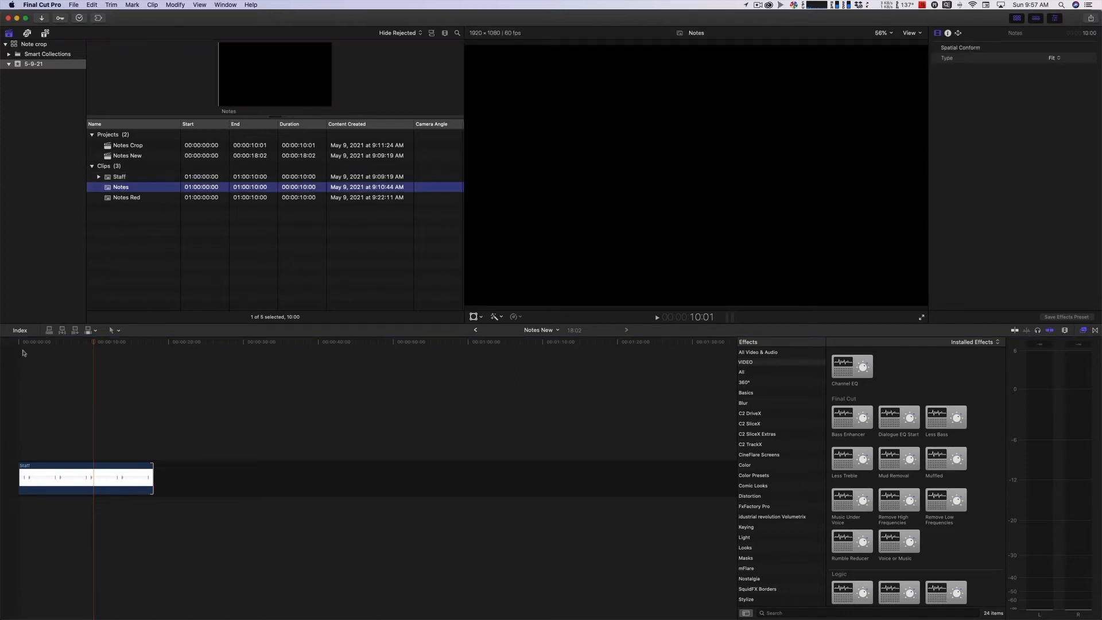
{"action": "left_click_drag", "start_coordinate": [37, 343], "coordinate": [2, 343]}
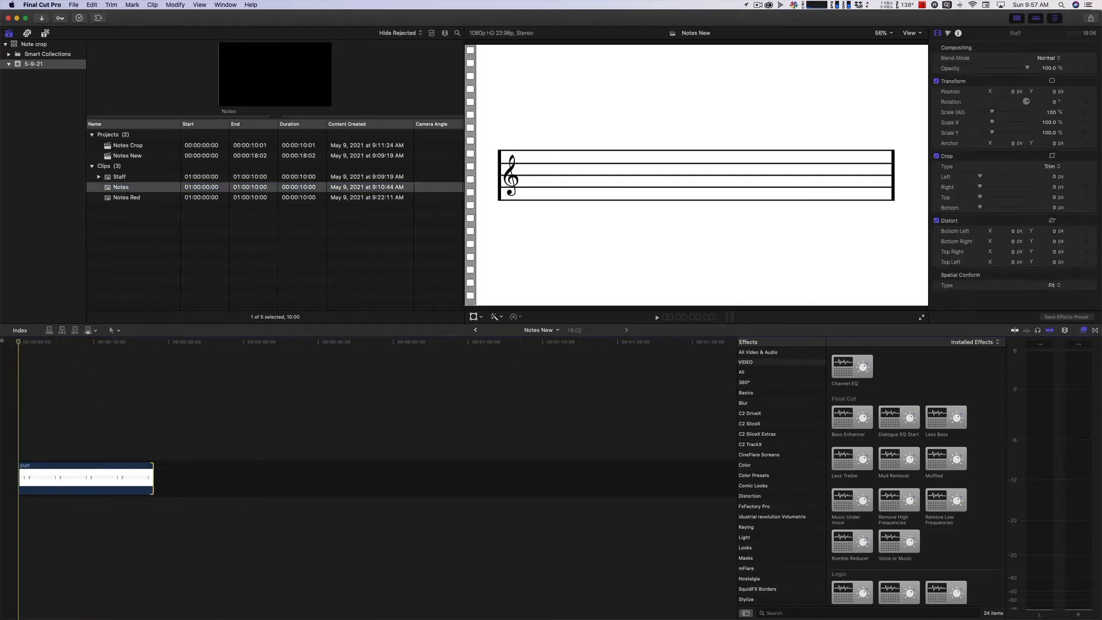
{"action": "key", "text": "q"}
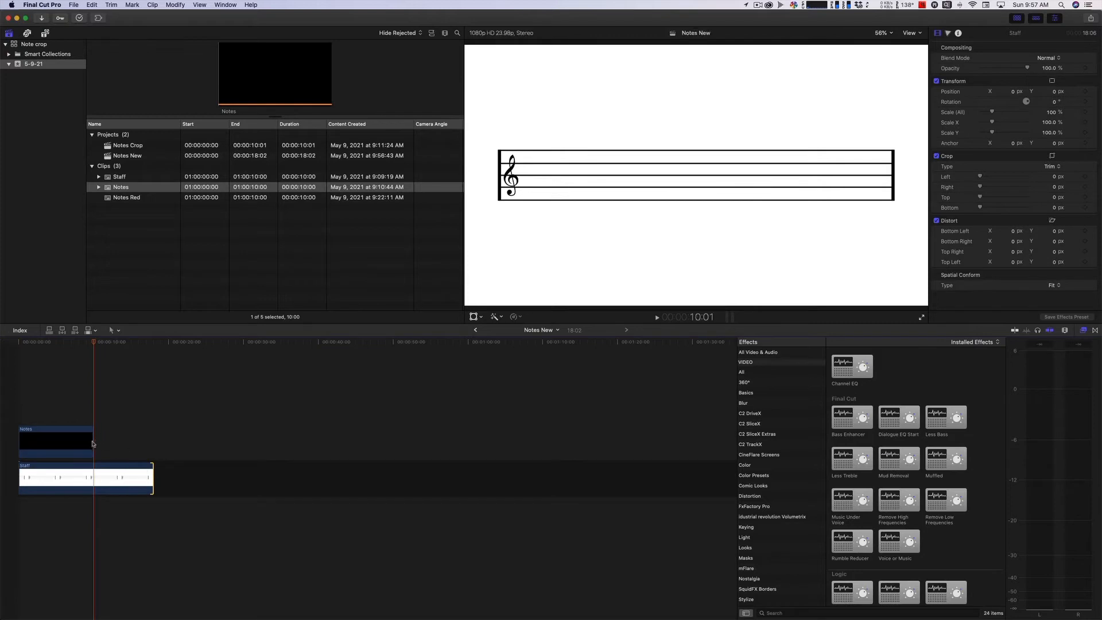
{"action": "left_click_drag", "start_coordinate": [92, 440], "coordinate": [153, 441]}
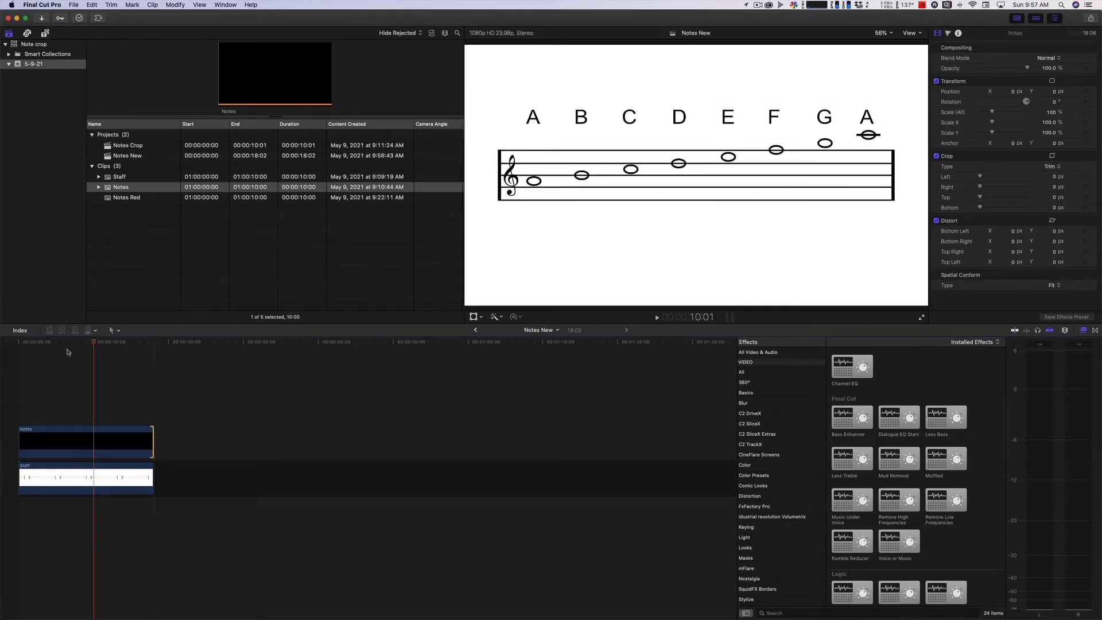
Blade the Notes clip into eight segments, one per note, with the first cut at 2:12.
{"action": "left_click_drag", "start_coordinate": [74, 345], "coordinate": [27, 347]}
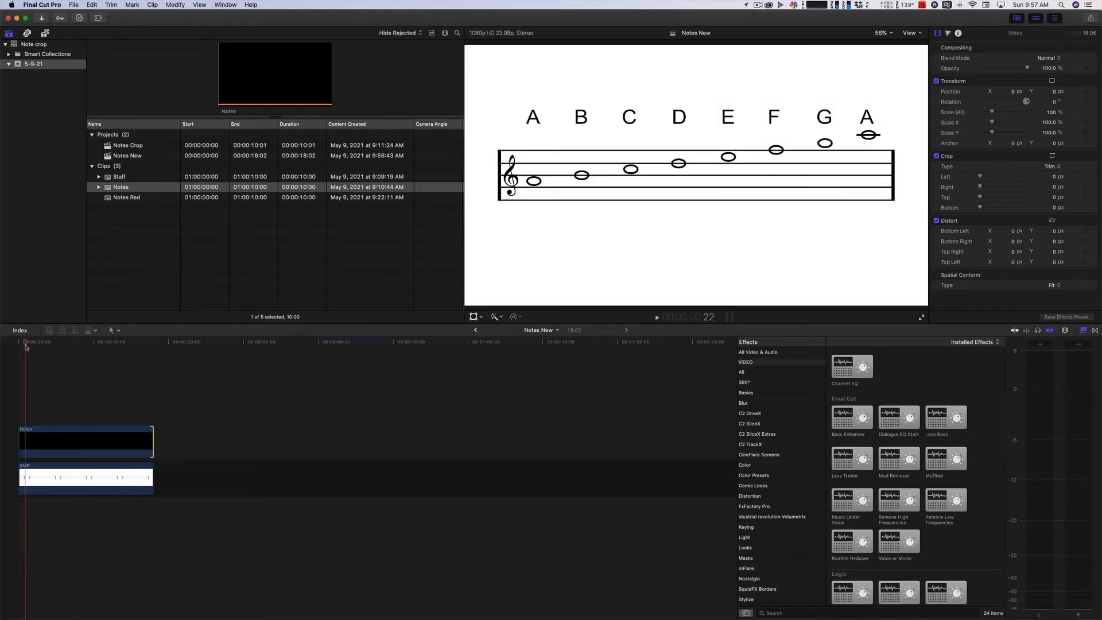
{"action": "key", "text": "super+equal"}
{"action": "left_click_drag", "start_coordinate": [27, 344], "coordinate": [51, 347]}
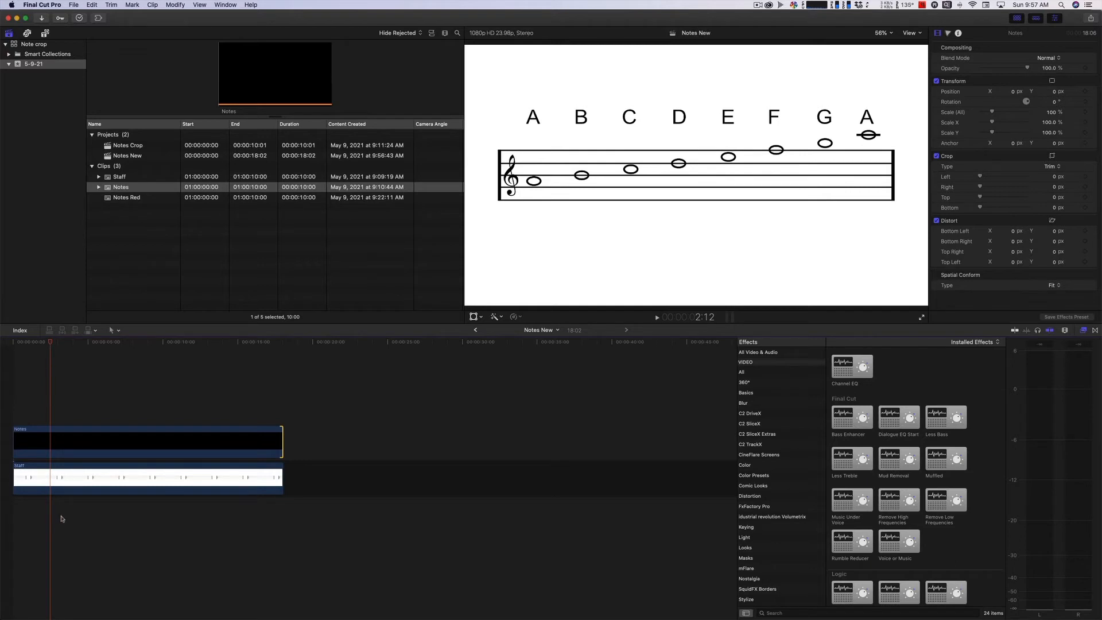
{"action": "key", "text": "b"}
{"action": "left_click", "coordinate": [51, 443]}
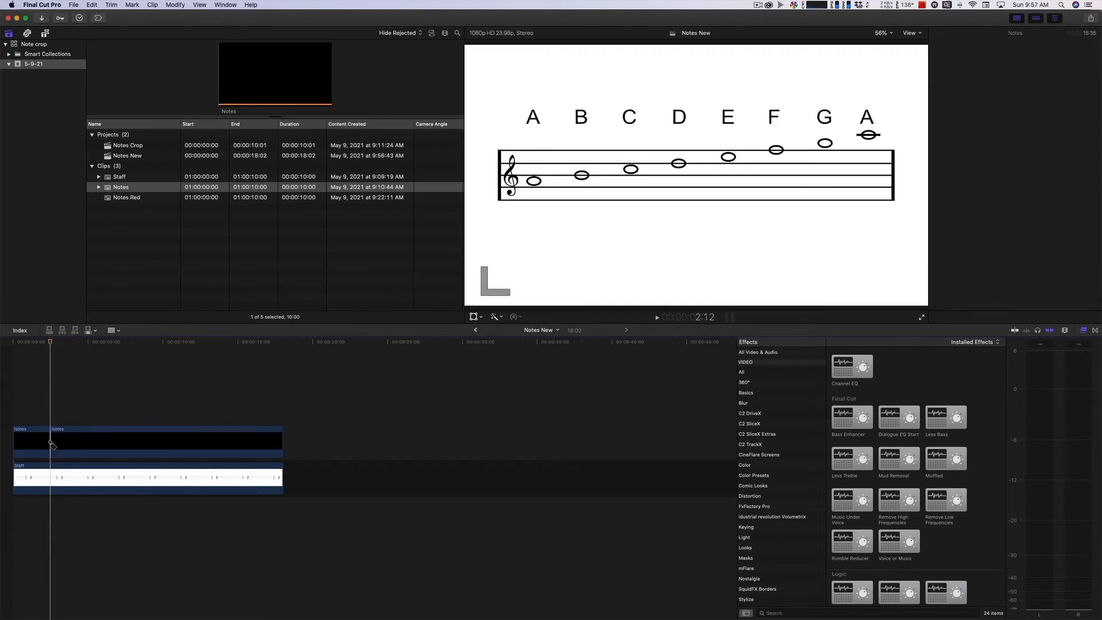
{"action": "left_click", "coordinate": [83, 445]}
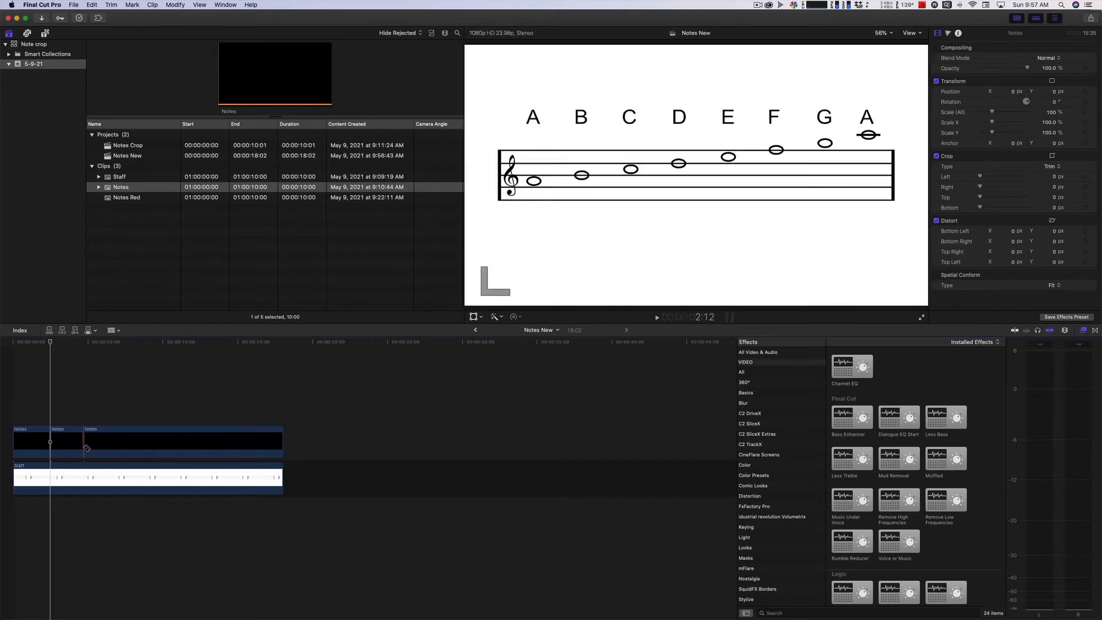
{"action": "left_click", "coordinate": [115, 446]}
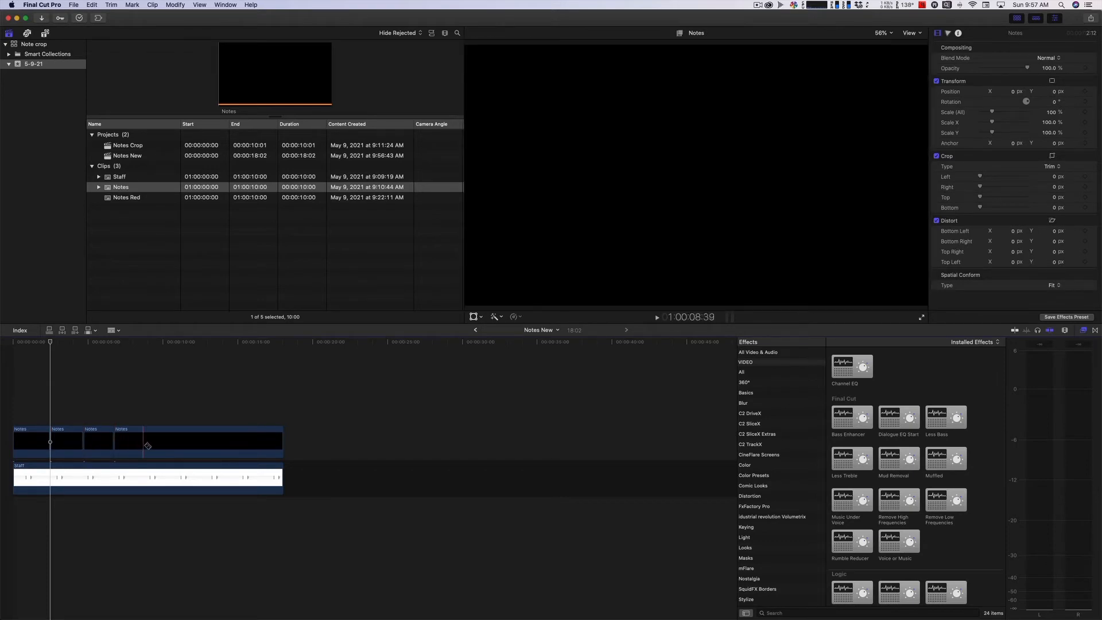
{"action": "left_click", "coordinate": [145, 446]}
{"action": "left_click", "coordinate": [185, 447]}
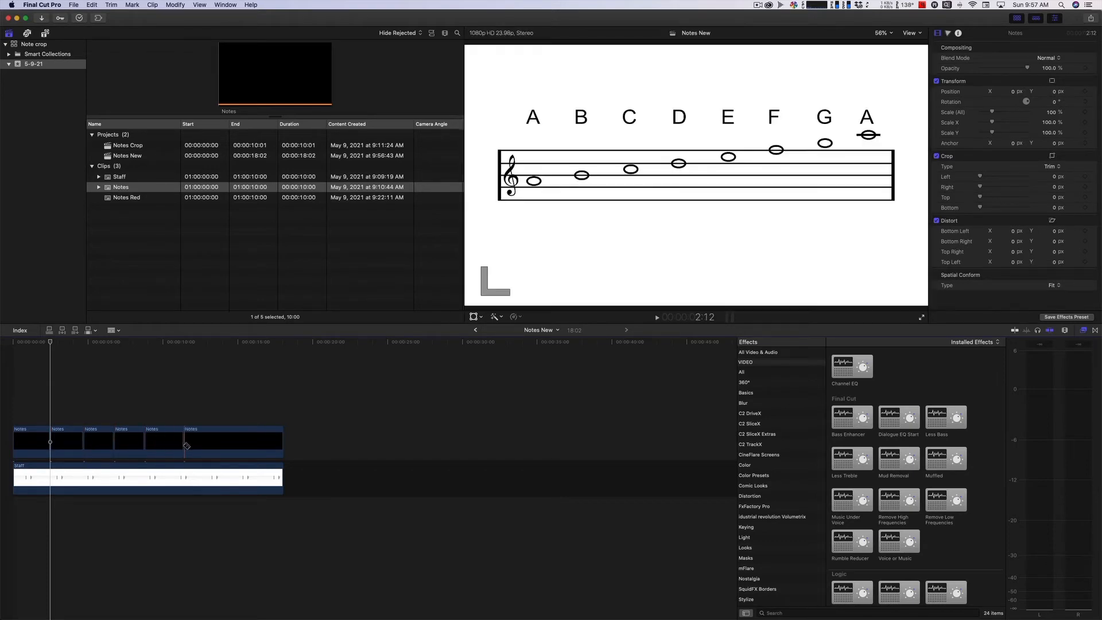
{"action": "left_click", "coordinate": [216, 446]}
{"action": "left_click", "coordinate": [241, 447]}
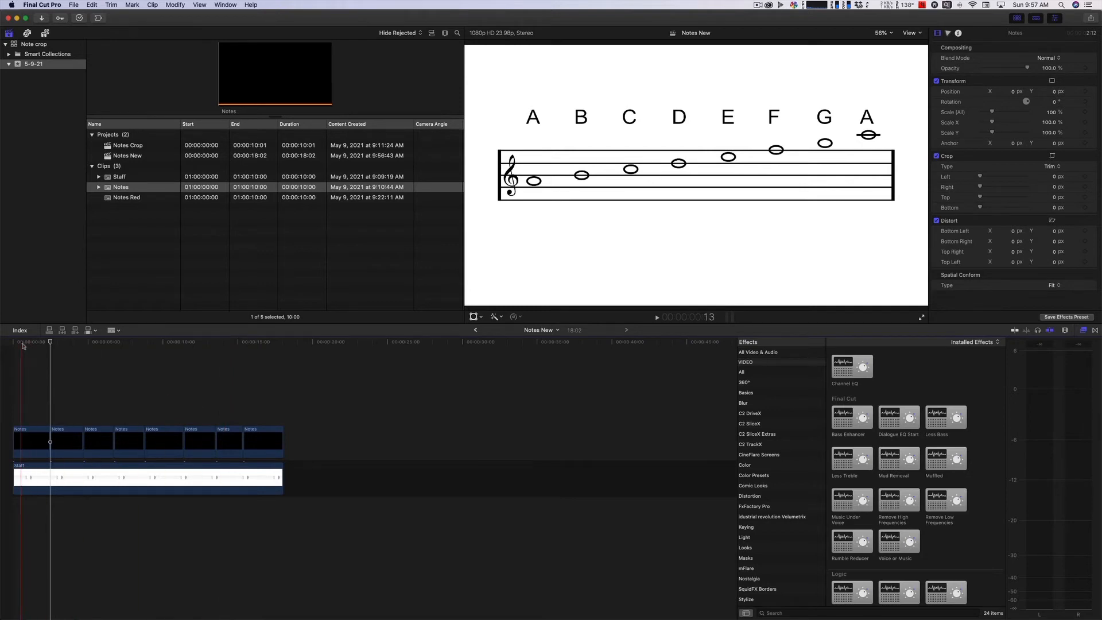
Crop the first Notes segment from the right so only the first A and its note show.
{"action": "key", "text": "a"}
{"action": "left_click", "coordinate": [31, 346]}
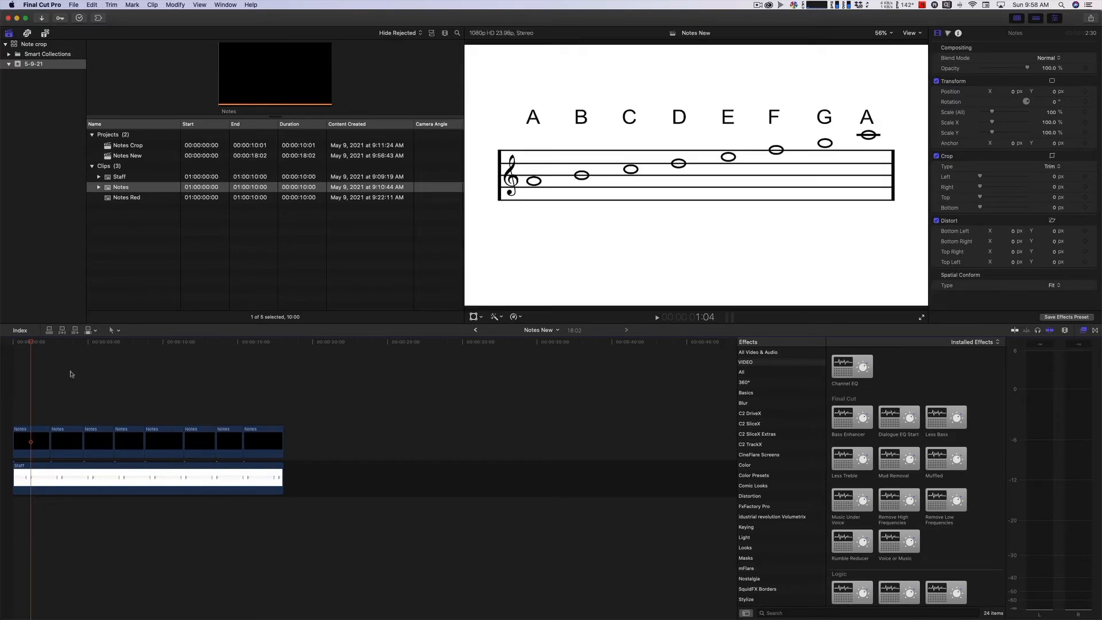
{"action": "left_click", "coordinate": [68, 344]}
{"action": "left_click", "coordinate": [31, 345]}
{"action": "left_click_drag", "start_coordinate": [1055, 190], "coordinate": [1055, 135]}
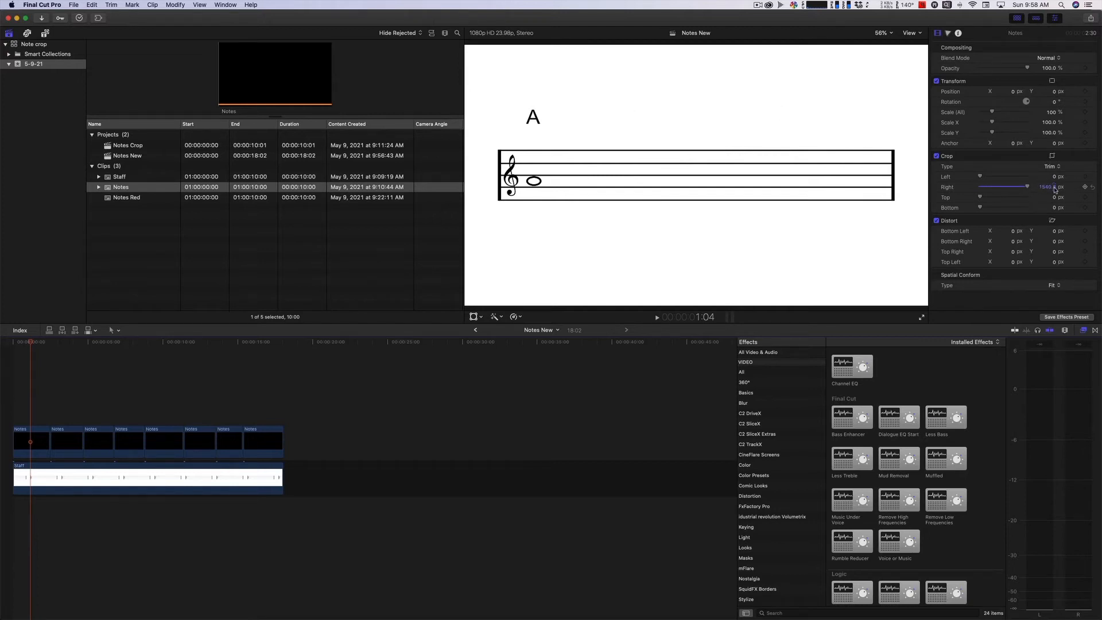
Crop the second Notes segment from the right so only the notes A and B show.
{"action": "left_click", "coordinate": [63, 343]}
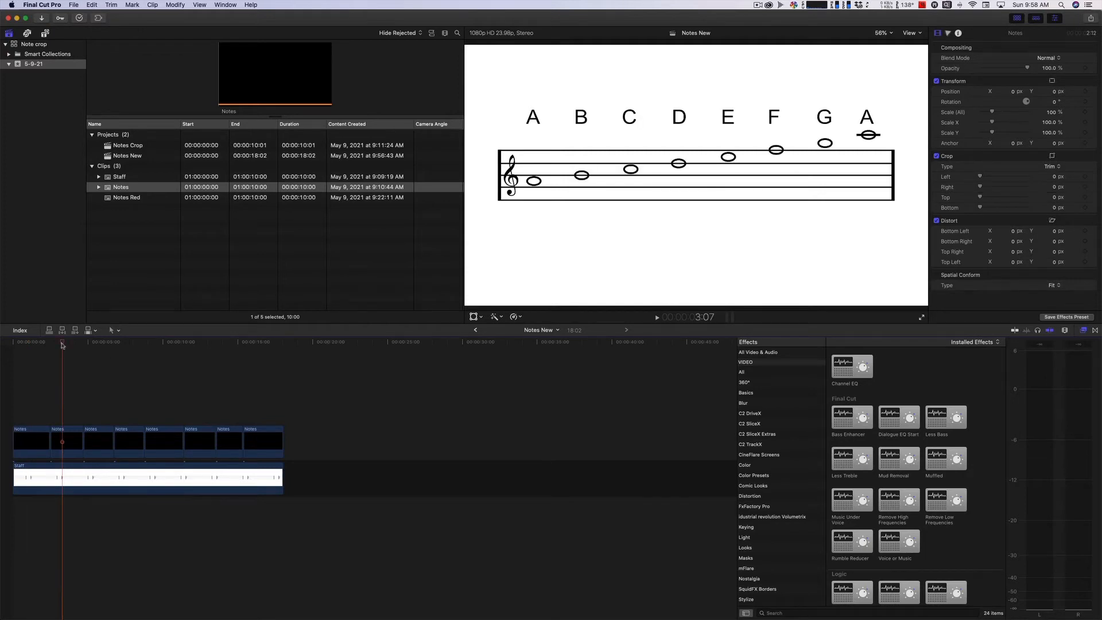
{"action": "key", "text": "Up"}
{"action": "key", "text": "Down"}
{"action": "key", "text": "Up"}
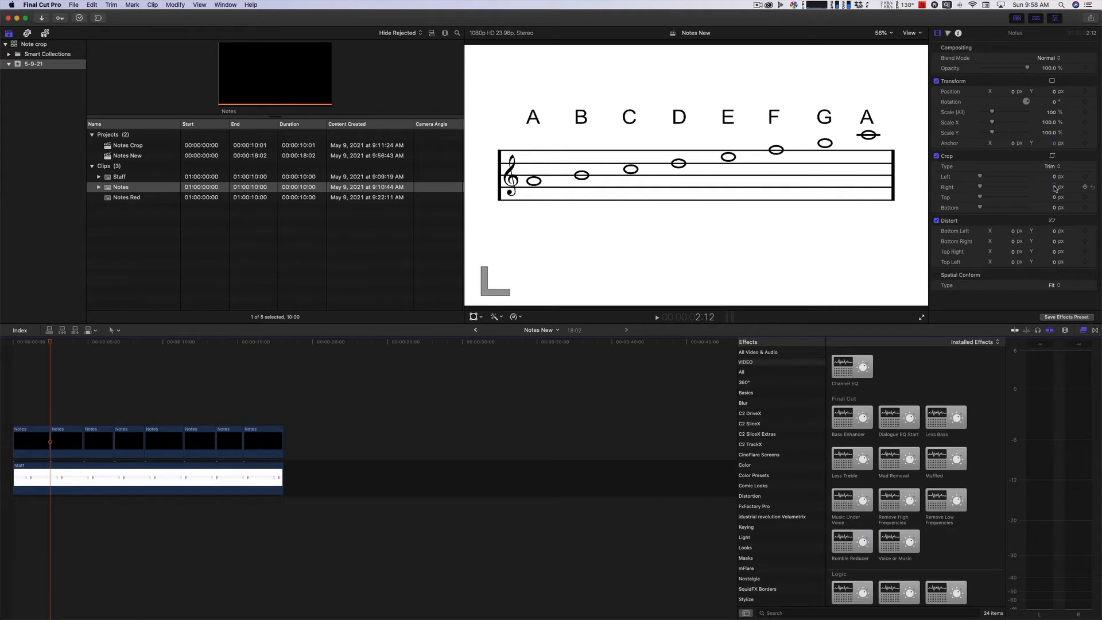
{"action": "left_click_drag", "start_coordinate": [1055, 187], "coordinate": [1093, 188]}
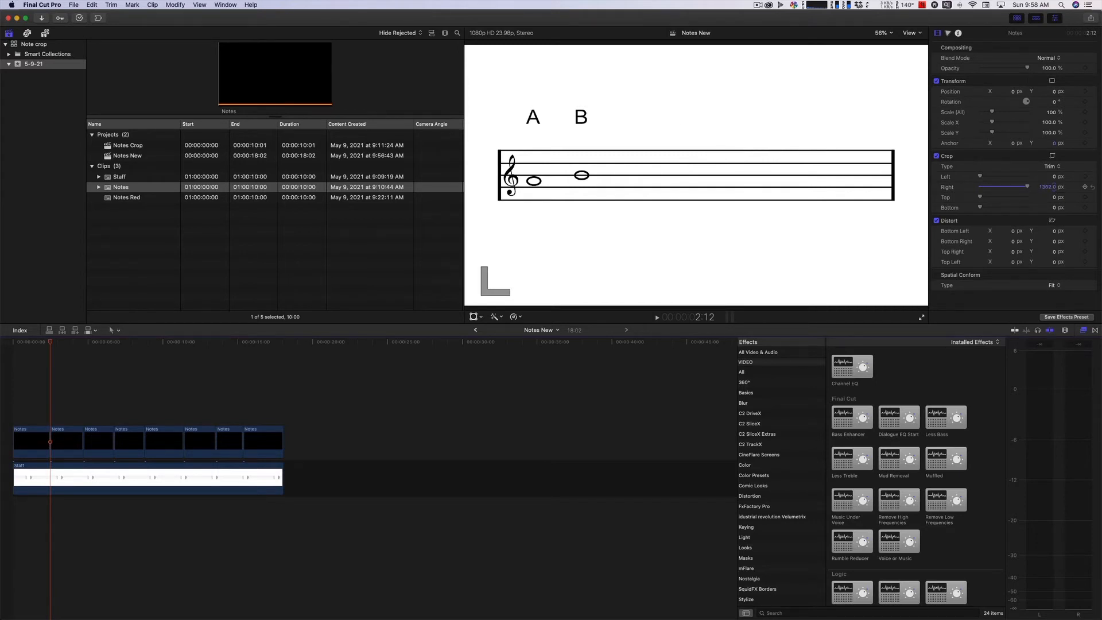
Crop the third, fourth and fifth Notes segments from the right to reveal notes up to C, D and E, the fifth by 711.8 px.
{"action": "key", "text": "Down"}
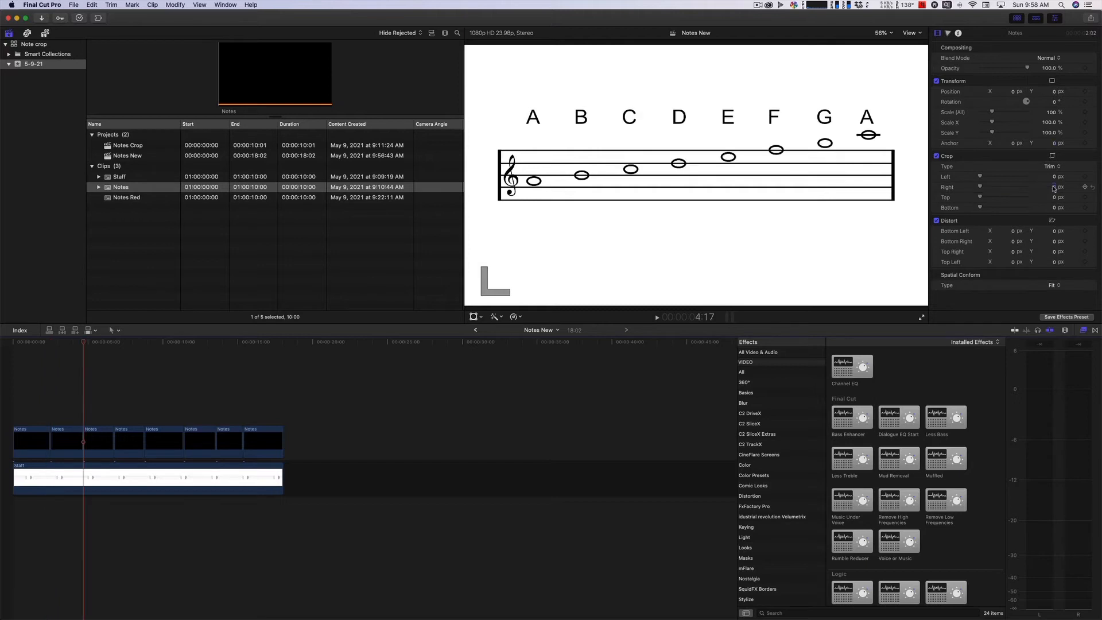
{"action": "left_click_drag", "start_coordinate": [1055, 187], "coordinate": [1089, 187]}
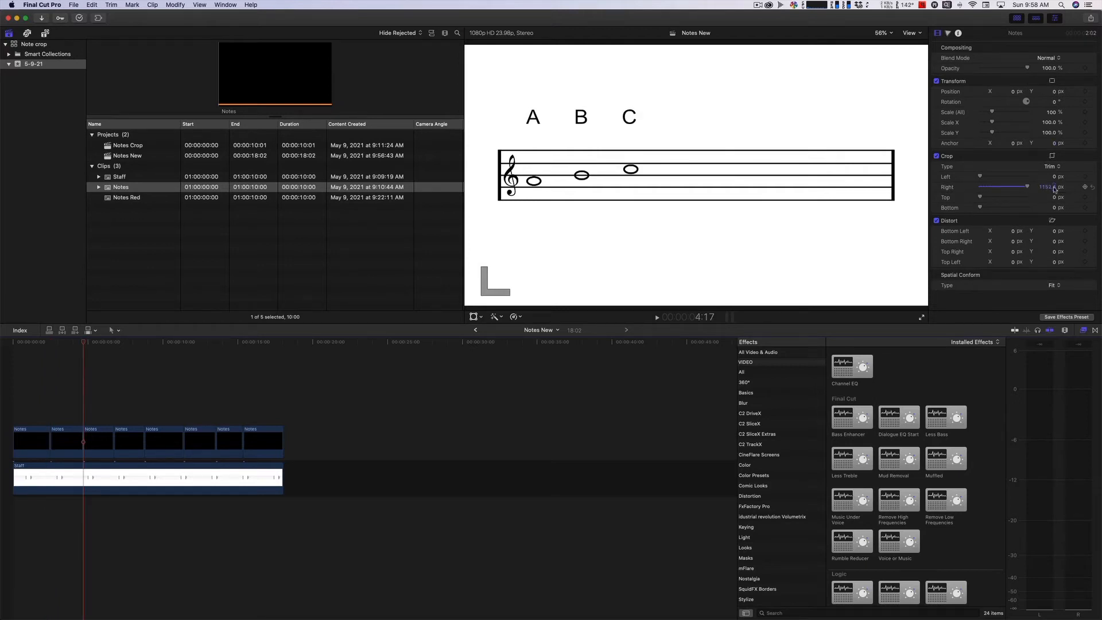
{"action": "key", "text": "Down"}
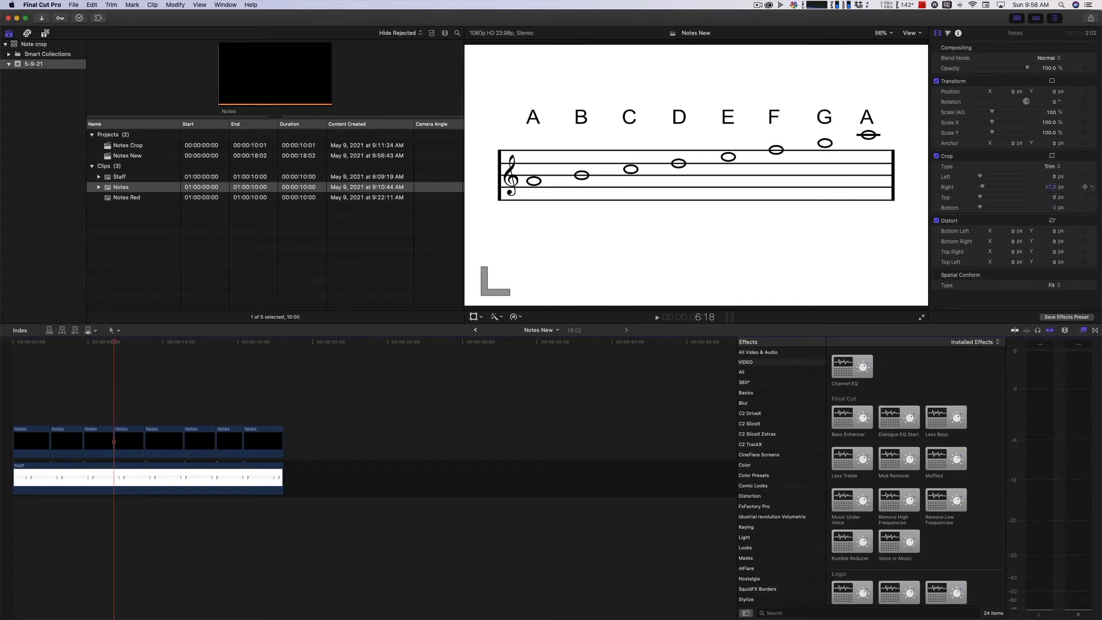
{"action": "left_click_drag", "start_coordinate": [1055, 187], "coordinate": [1082, 188]}
{"action": "key", "text": "Down"}
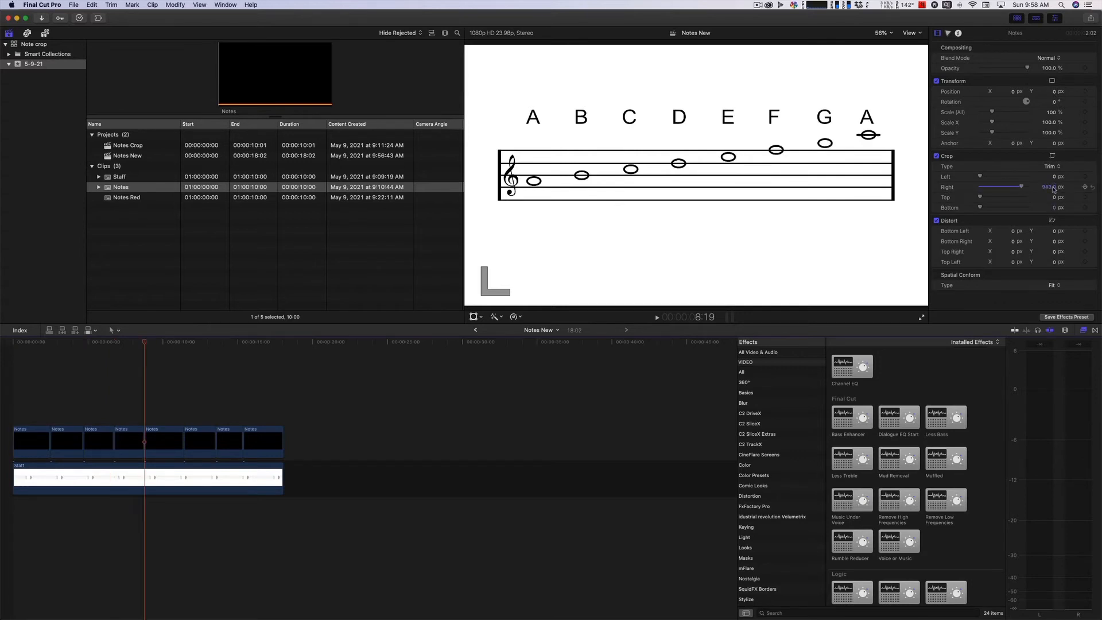
{"action": "left_click_drag", "start_coordinate": [1056, 189], "coordinate": [1078, 188]}
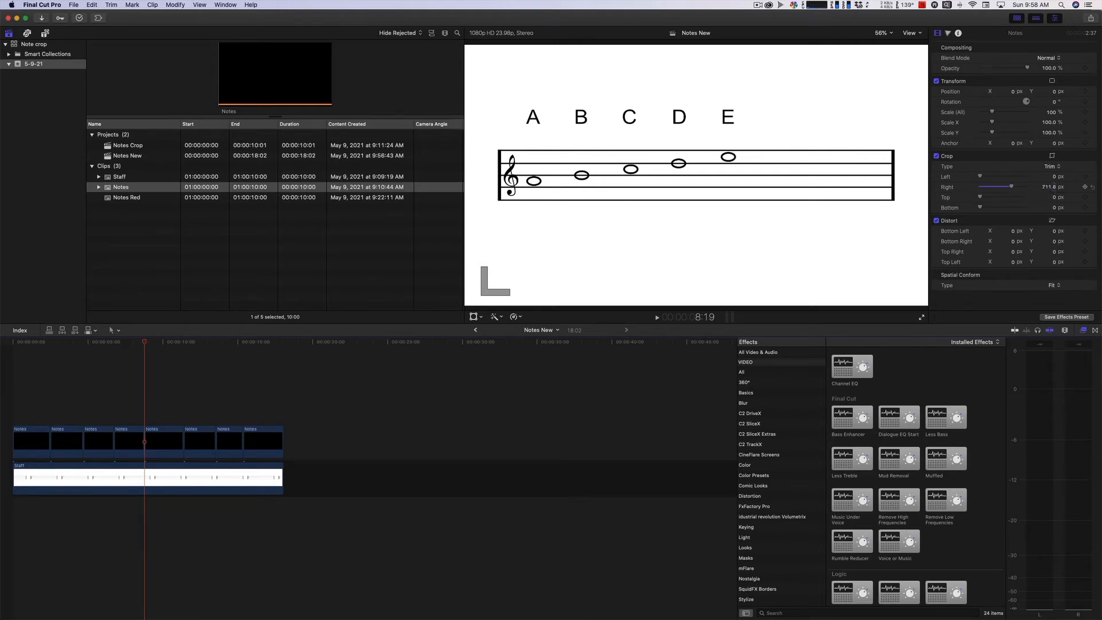
Crop the sixth and seventh Notes segments from the right to reveal the notes up to F and G respectively.
{"action": "key", "text": "Down"}
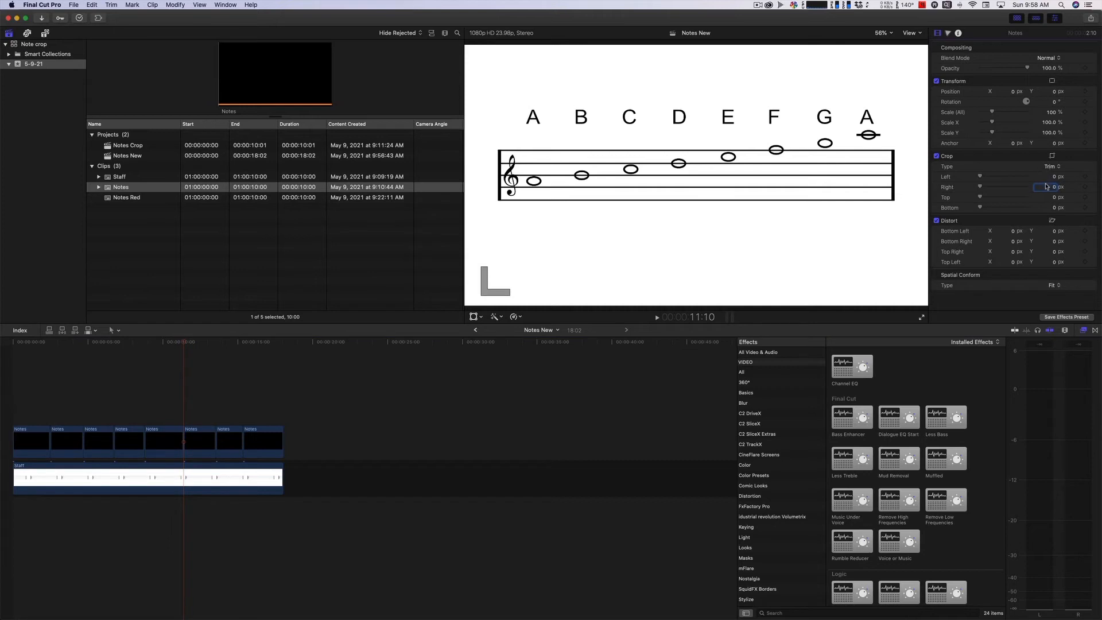
{"action": "left_click_drag", "start_coordinate": [1051, 192], "coordinate": [1056, 191]}
{"action": "left_click", "coordinate": [159, 395]}
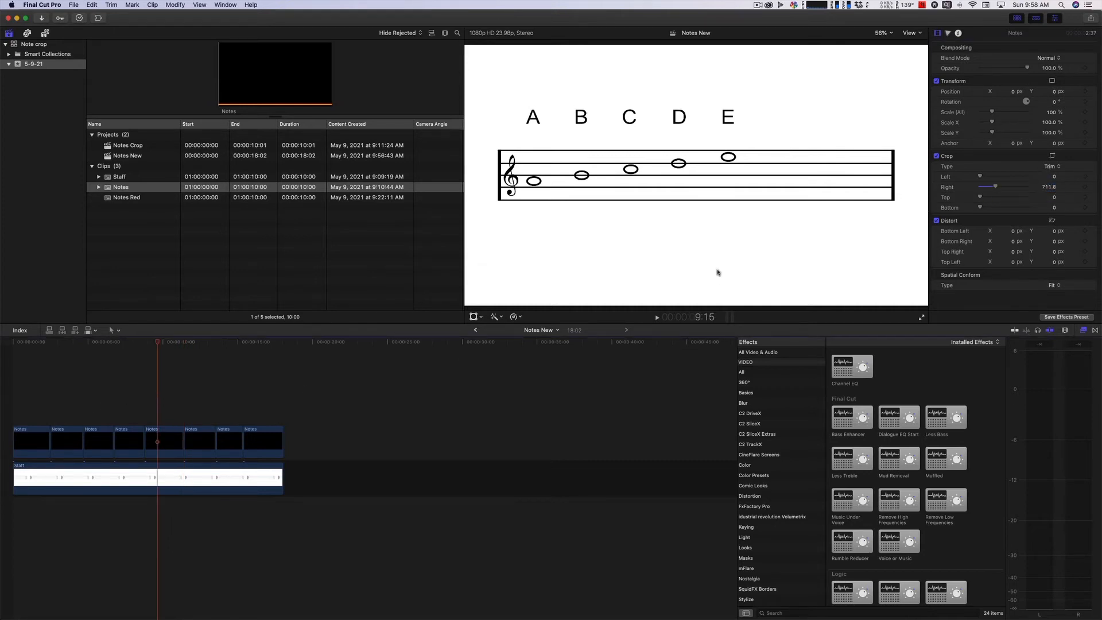
{"action": "left_click_drag", "start_coordinate": [132, 343], "coordinate": [204, 349]}
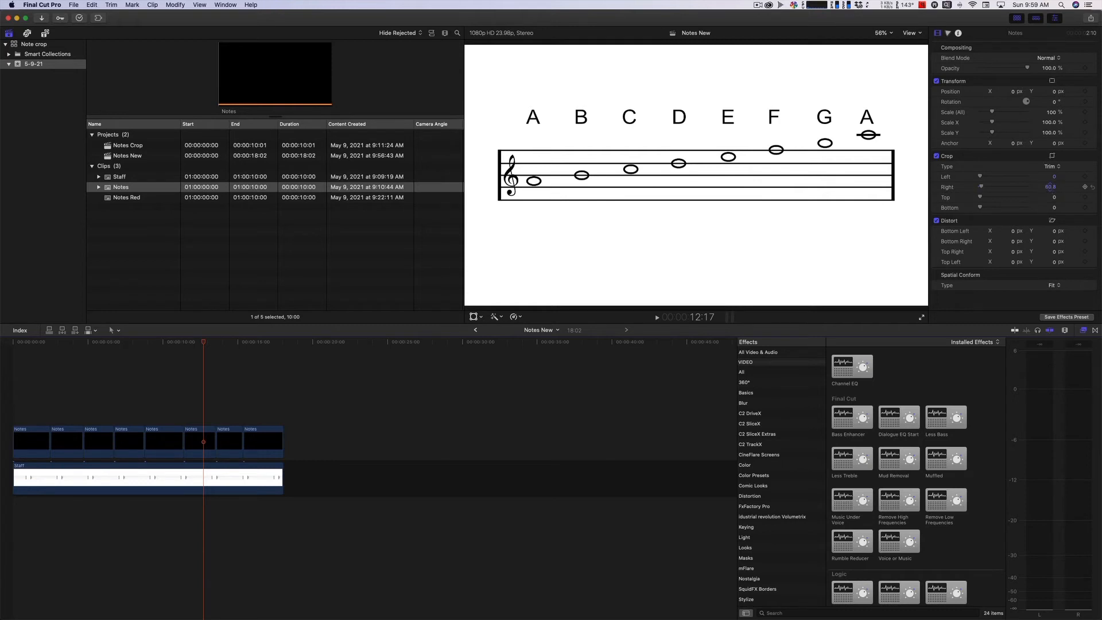
{"action": "left_click_drag", "start_coordinate": [1050, 187], "coordinate": [1051, 187]}
{"action": "key", "text": "Down"}
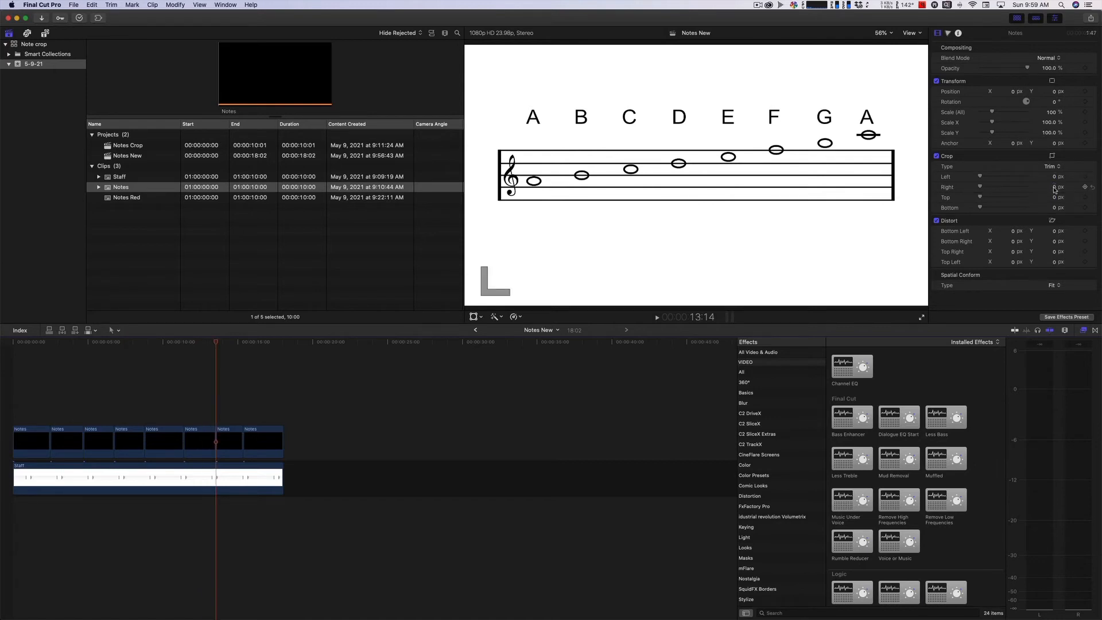
{"action": "mouse_move", "coordinate": [1055, 190]}
{"action": "left_mouse_down"}
{"action": "mouse_move", "coordinate": [1080, 189]}
{"action": "mouse_move", "coordinate": [1065, 189]}
{"action": "left_mouse_up"}
{"action": "key", "text": "Down"}
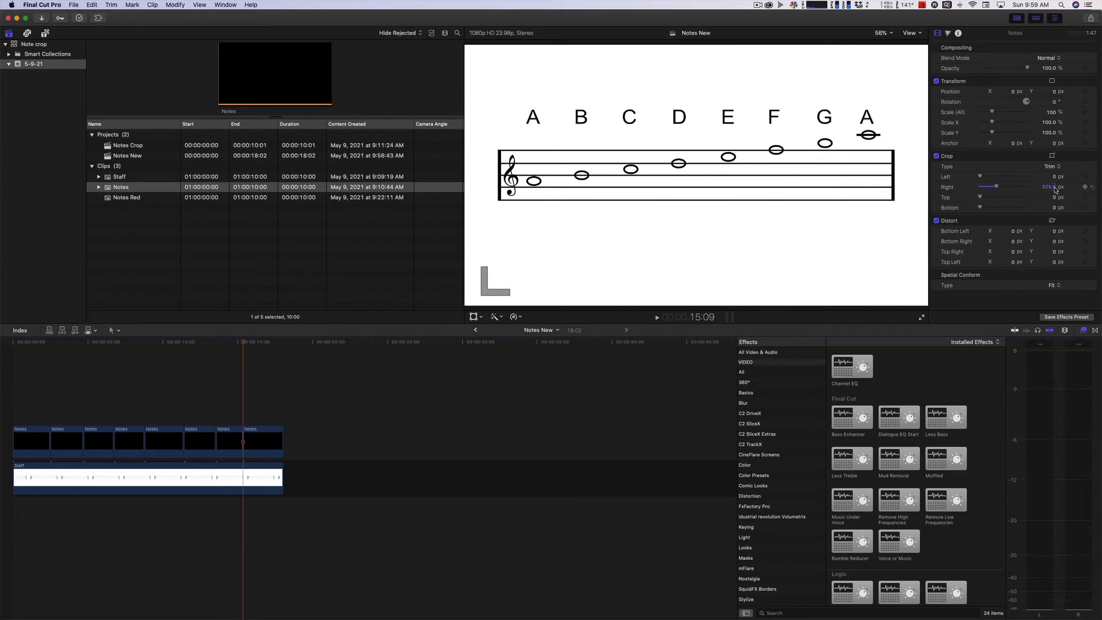
Play back the note reveal from the start, and scrub the finished Notes Crop movie in QuickTime Player to check its highlighted C.
{"action": "left_click", "coordinate": [16, 345]}
{"action": "key", "text": "space"}
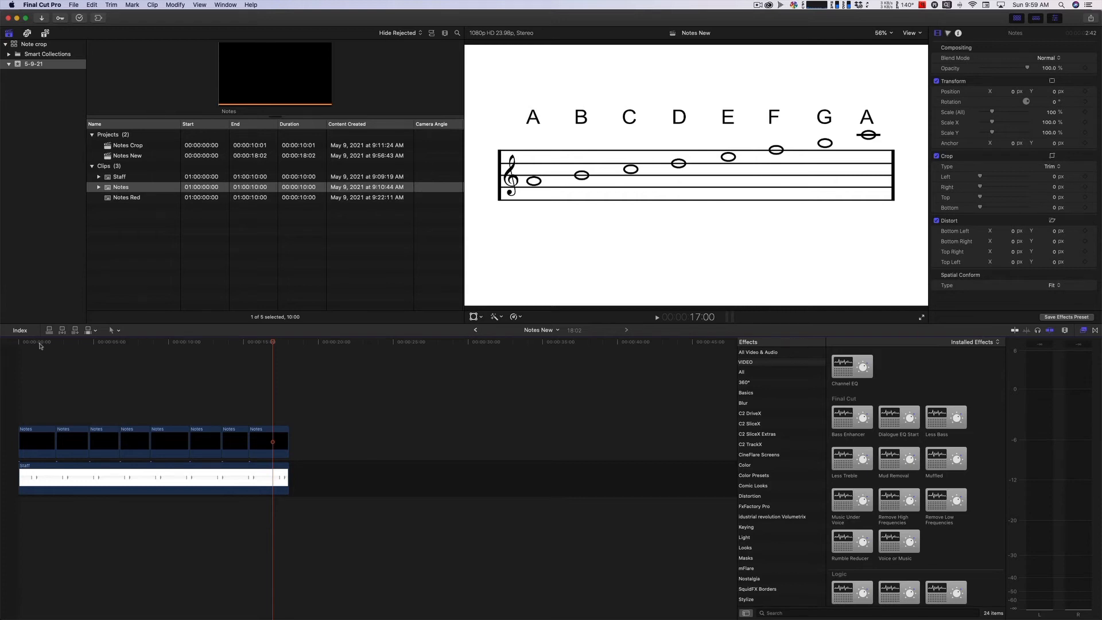
{"action": "key", "text": "super+Tab"}
{"action": "key", "text": "super+Tab"}
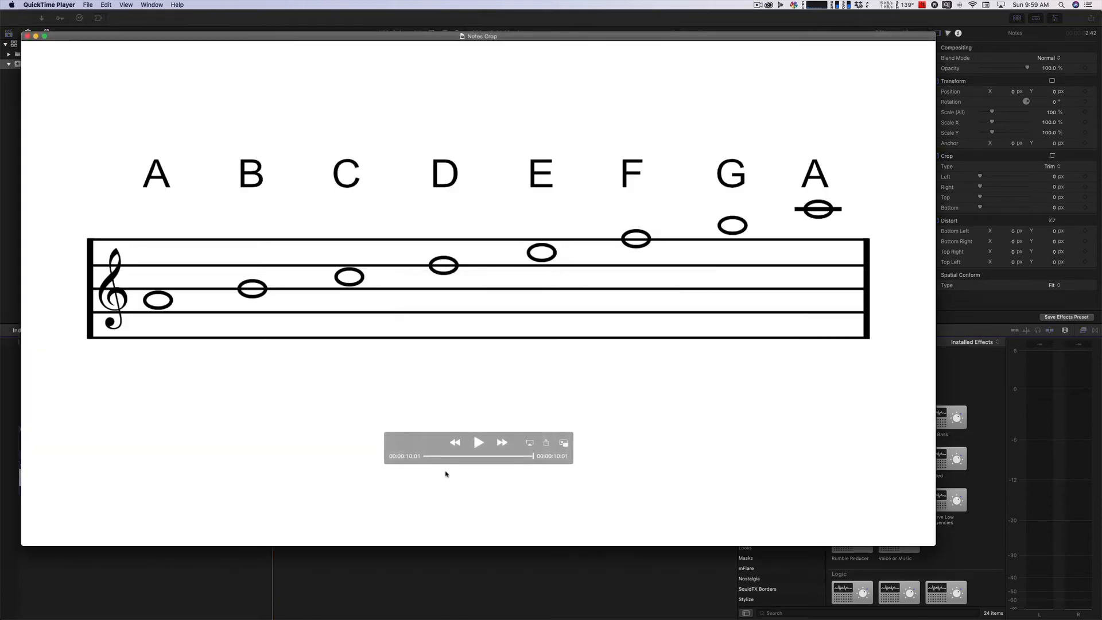
{"action": "left_click_drag", "start_coordinate": [525, 457], "coordinate": [454, 463]}
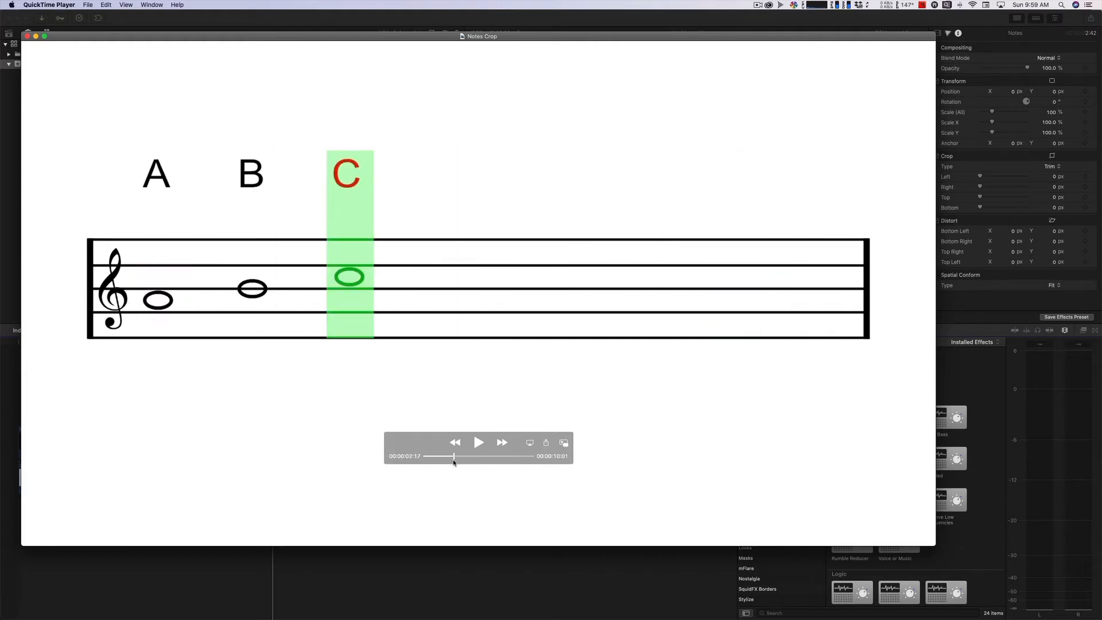
{"action": "key", "text": "super+Tab"}
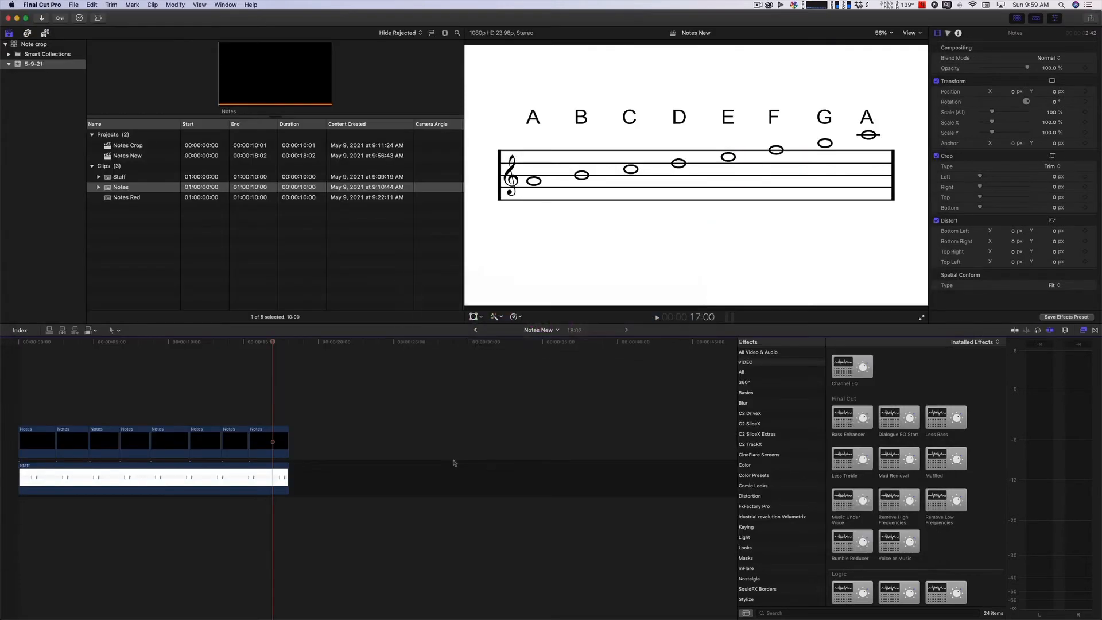
Connect a Vivid generator at the start of the timeline and trim it to 2:12 to match the first Notes segment.
{"action": "left_click_drag", "start_coordinate": [32, 345], "coordinate": [7, 344]}
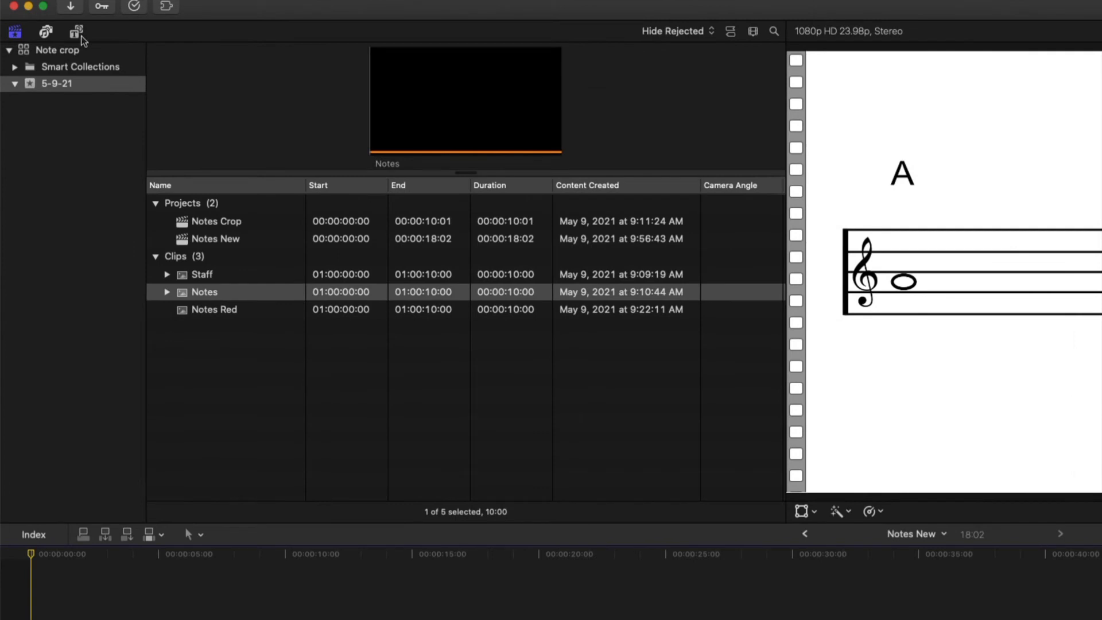
{"action": "left_click", "coordinate": [76, 32]}
{"action": "left_click", "coordinate": [51, 69]}
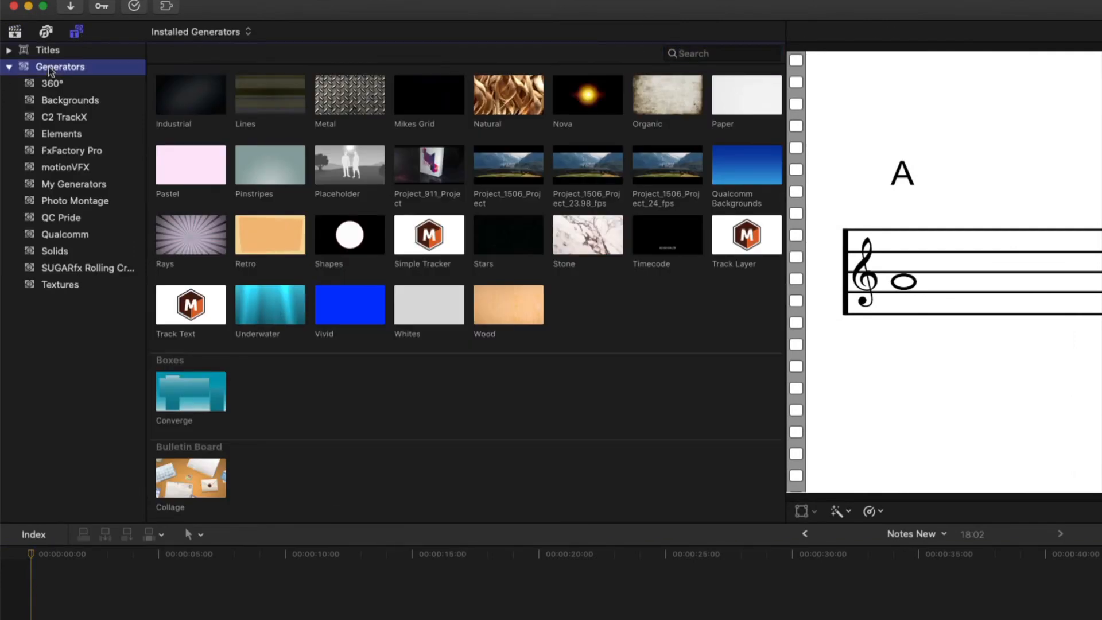
{"action": "left_click", "coordinate": [353, 315]}
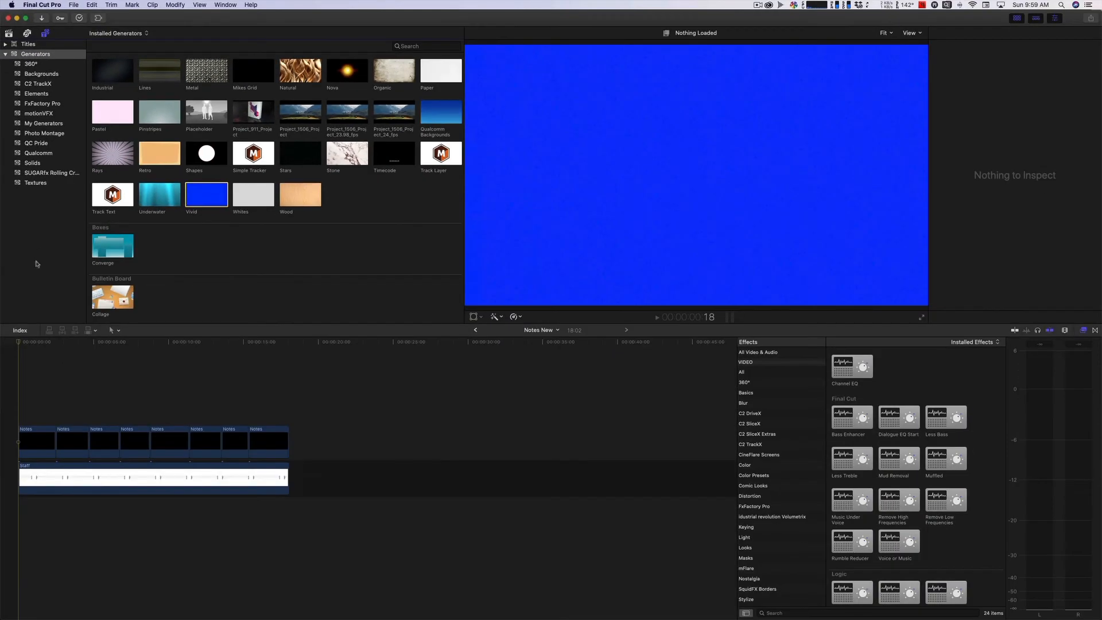
{"action": "left_click", "coordinate": [19, 345]}
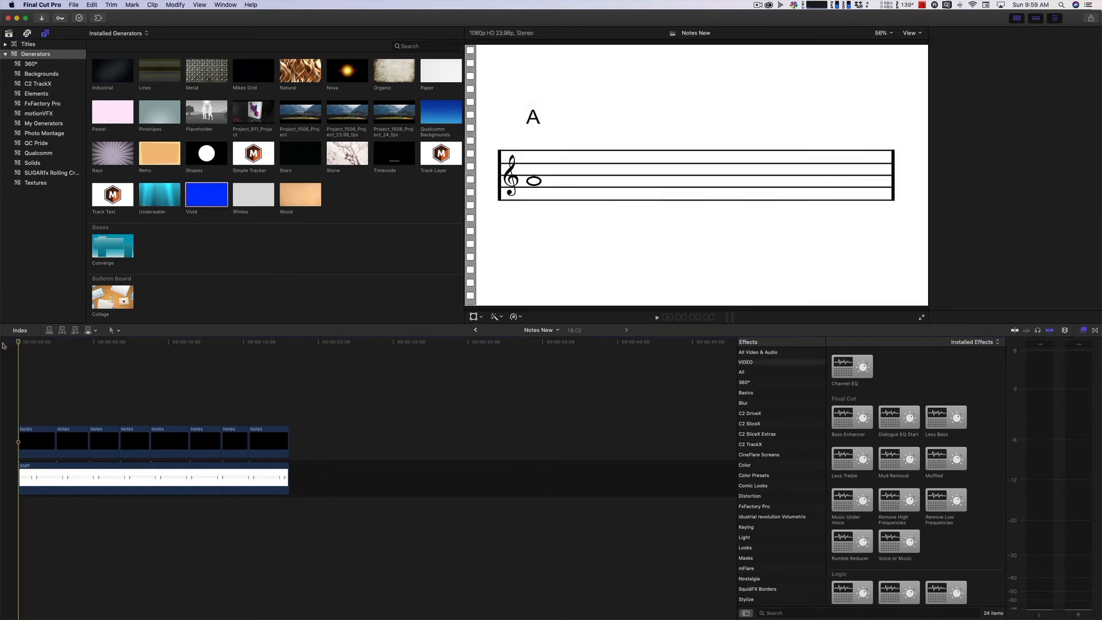
{"action": "key", "text": "q"}
{"action": "mouse_move", "coordinate": [37, 341]}
{"action": "left_mouse_down"}
{"action": "mouse_move", "coordinate": [13, 344]}
{"action": "mouse_move", "coordinate": [58, 346]}
{"action": "left_mouse_up"}
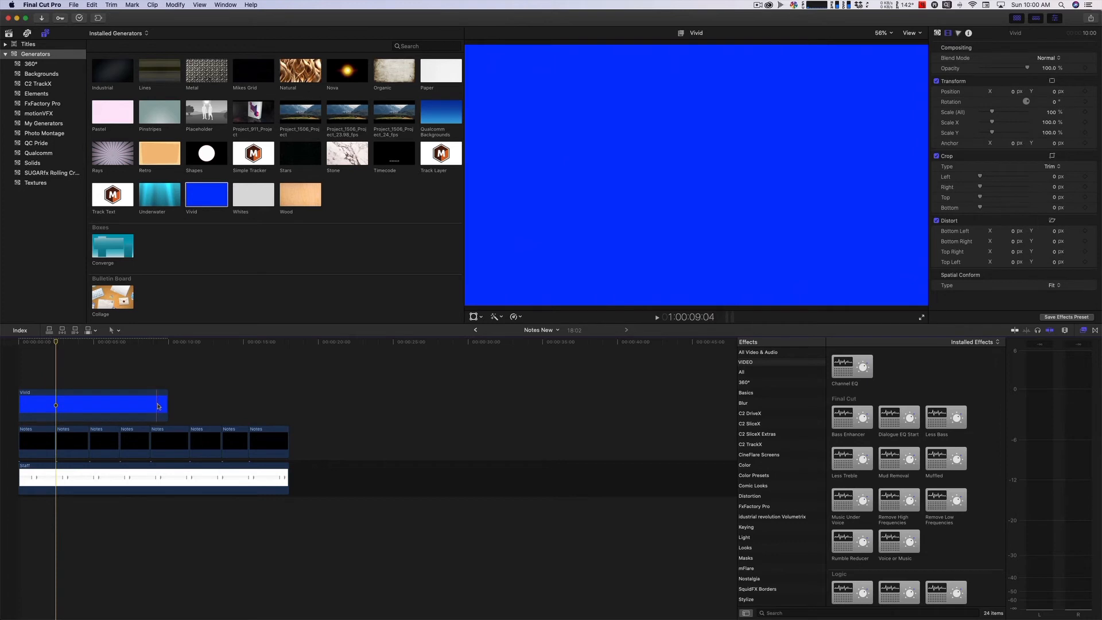
{"action": "left_click_drag", "start_coordinate": [167, 404], "coordinate": [55, 404]}
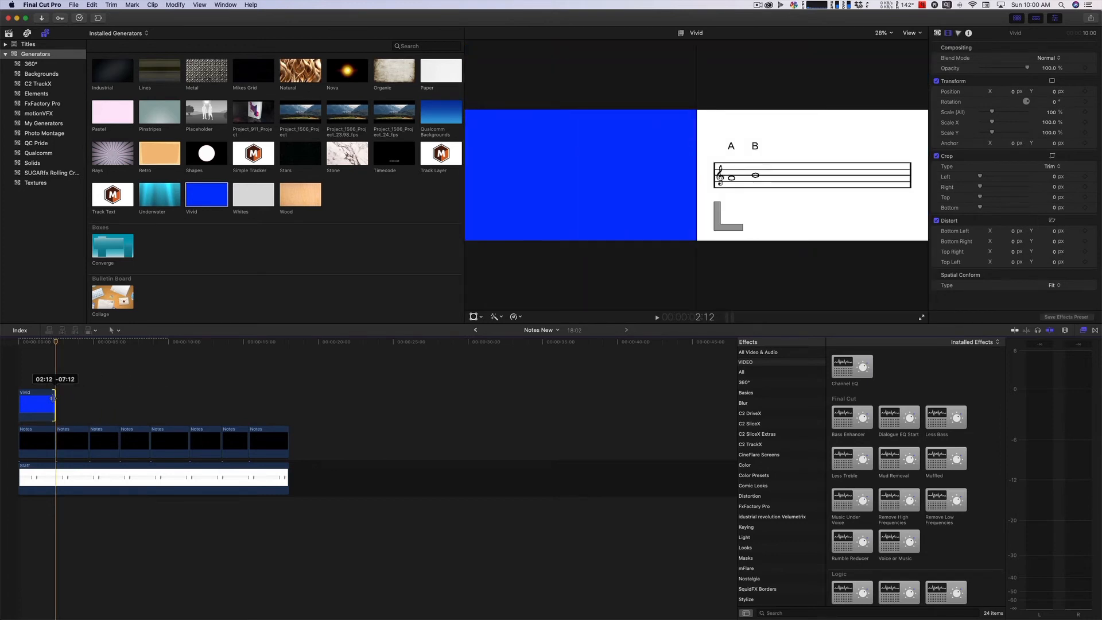
Set the Vivid generator's color to Green and its opacity to 72.39%.
{"action": "left_click", "coordinate": [36, 343]}
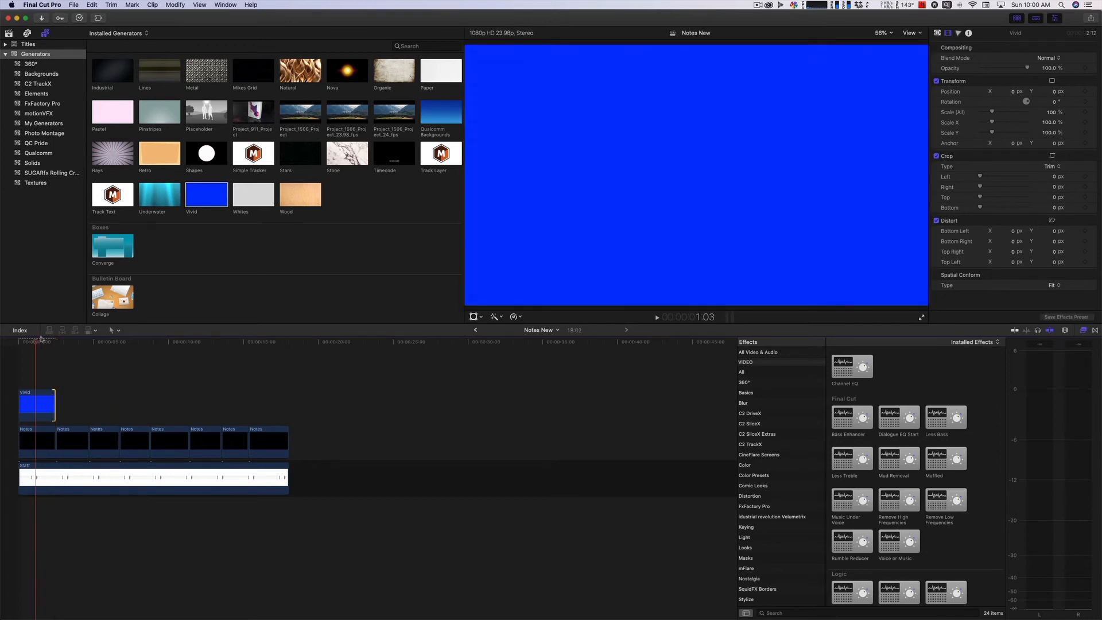
{"action": "left_click", "coordinate": [938, 34]}
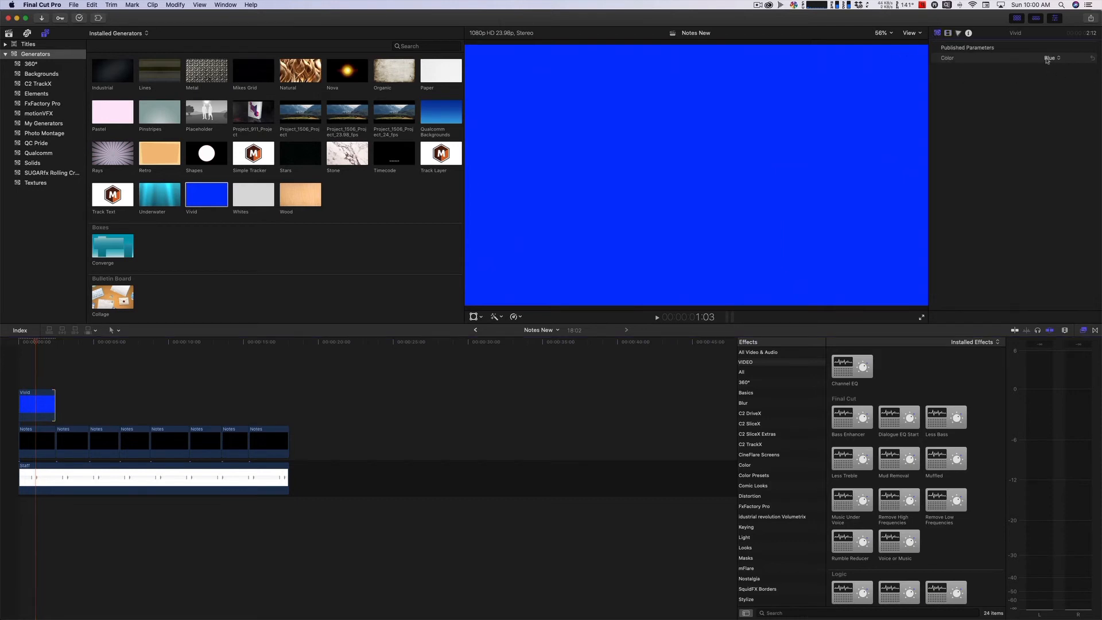
{"action": "left_click", "coordinate": [1048, 58]}
{"action": "left_click", "coordinate": [1067, 70]}
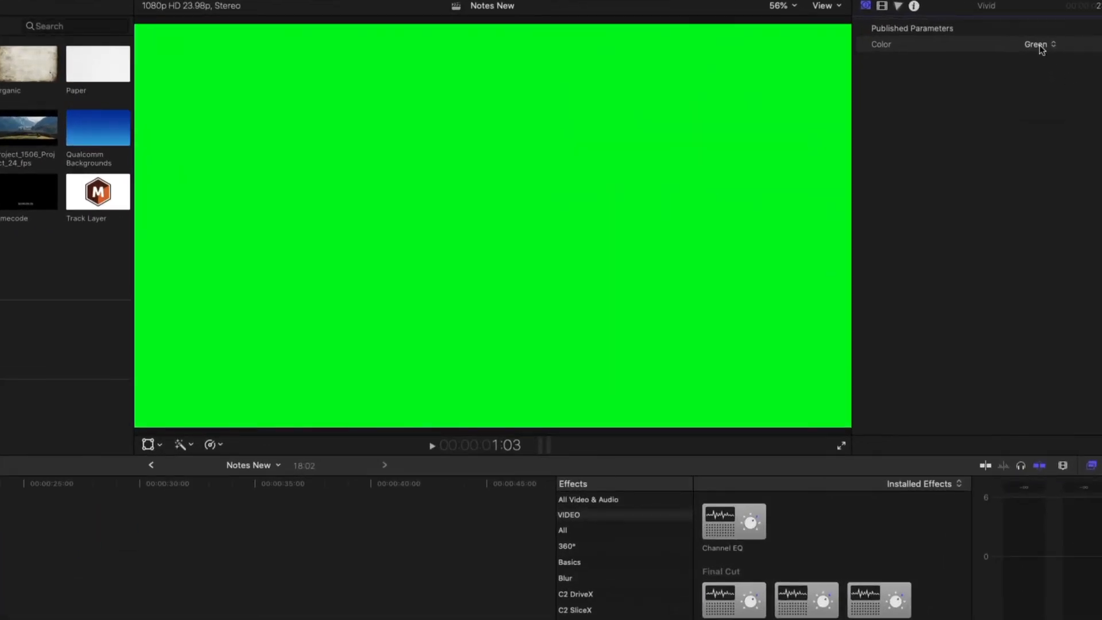
{"action": "left_click", "coordinate": [1048, 58]}
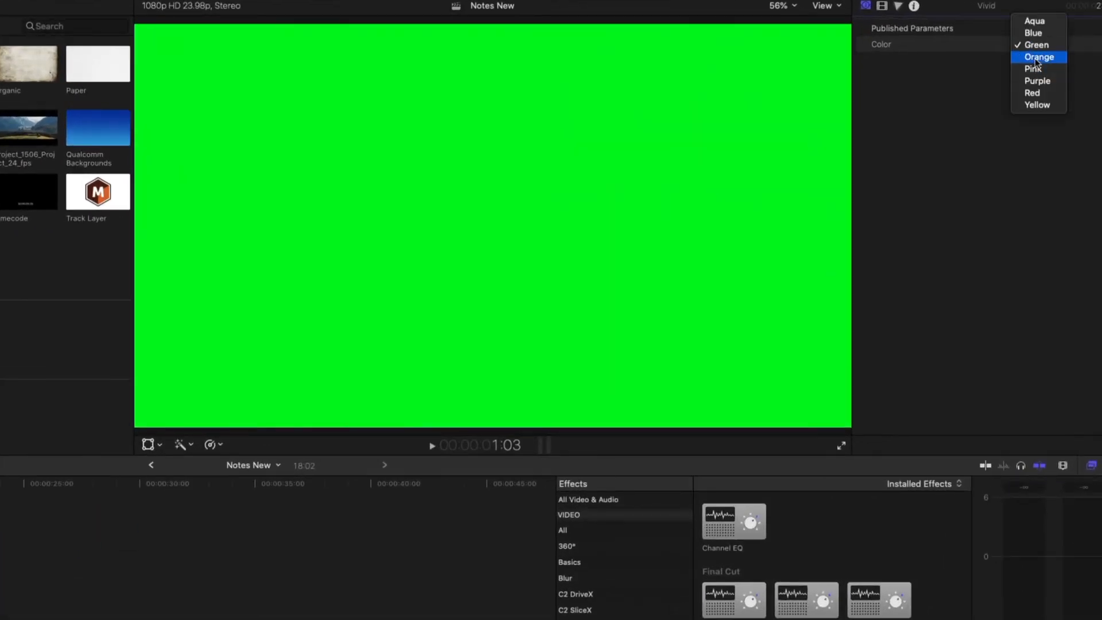
{"action": "left_click", "coordinate": [1037, 44]}
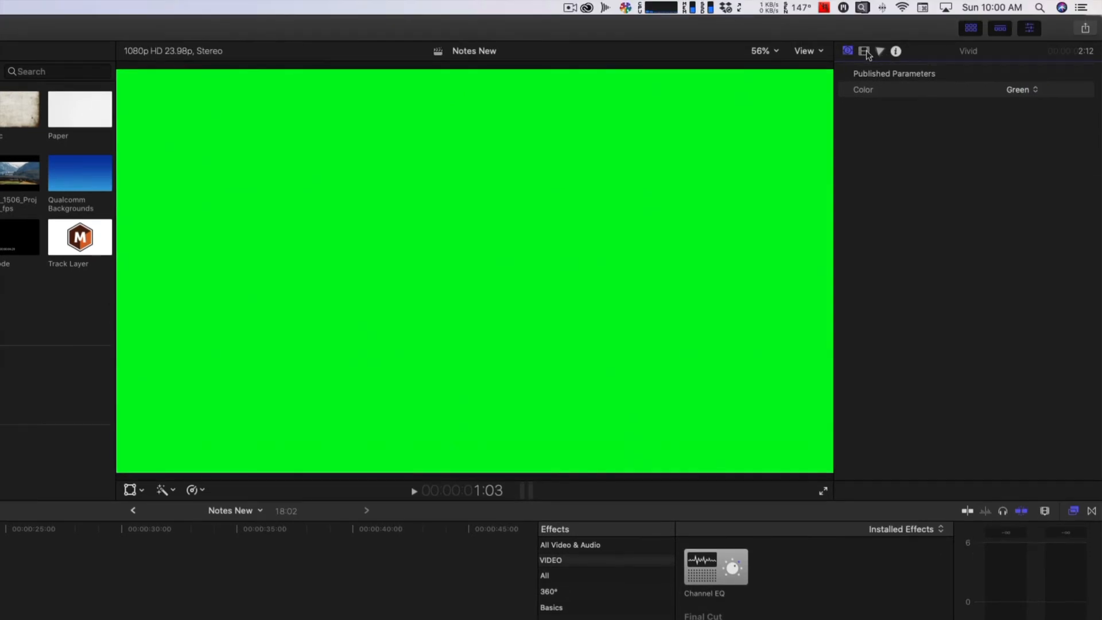
{"action": "left_click", "coordinate": [866, 51]}
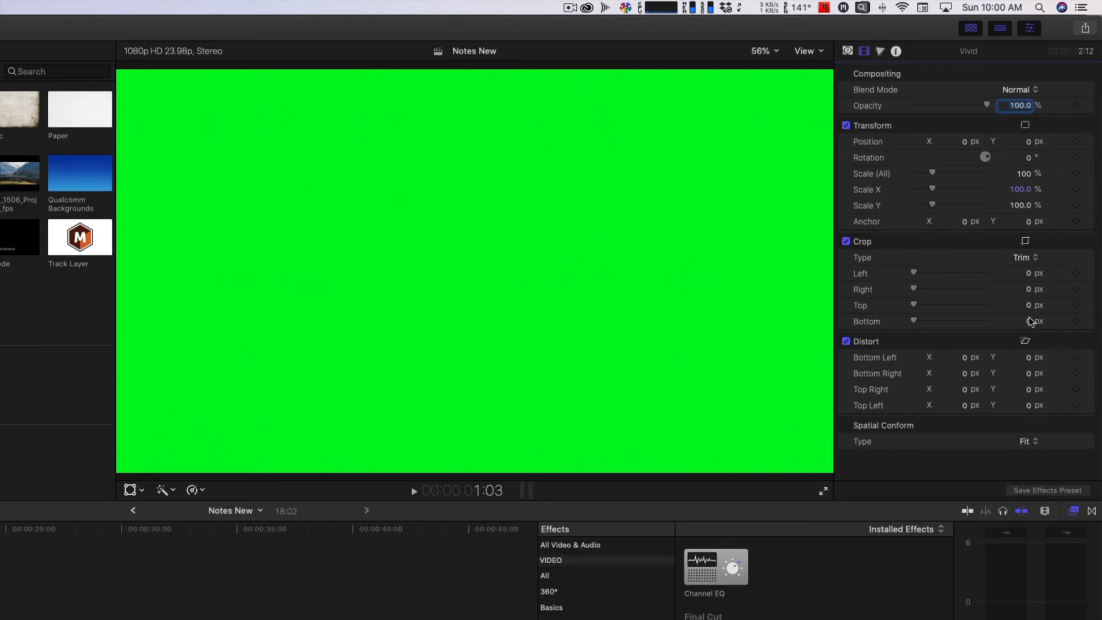
{"action": "left_click_drag", "start_coordinate": [988, 106], "coordinate": [968, 113]}
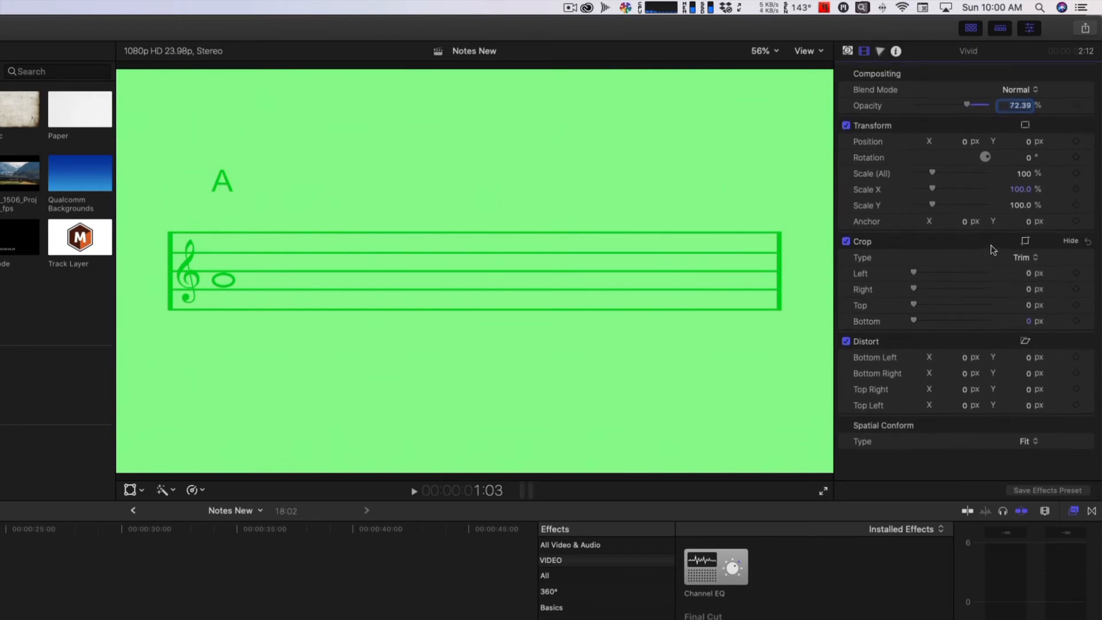
Crop the Vivid clip to a bar around the first A: left 236.8, right 1578, top 241 and bottom 435 px.
{"action": "left_click_drag", "start_coordinate": [1032, 279], "coordinate": [1044, 278]}
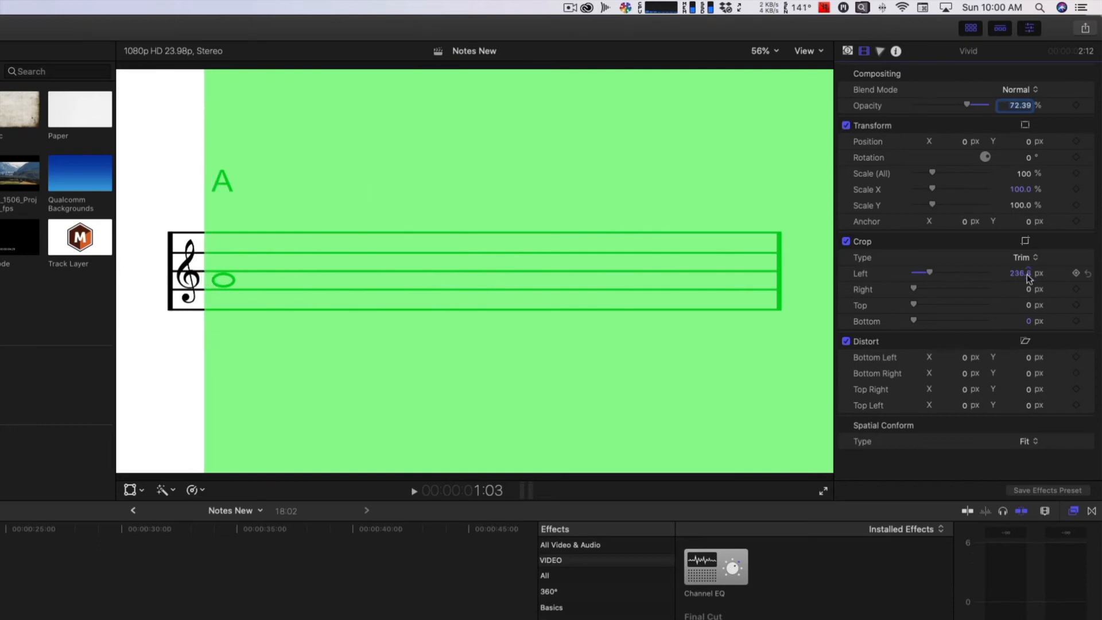
{"action": "mouse_move", "coordinate": [1031, 294]}
{"action": "left_mouse_down"}
{"action": "mouse_move", "coordinate": [1073, 294]}
{"action": "mouse_move", "coordinate": [1028, 289]}
{"action": "left_mouse_up"}
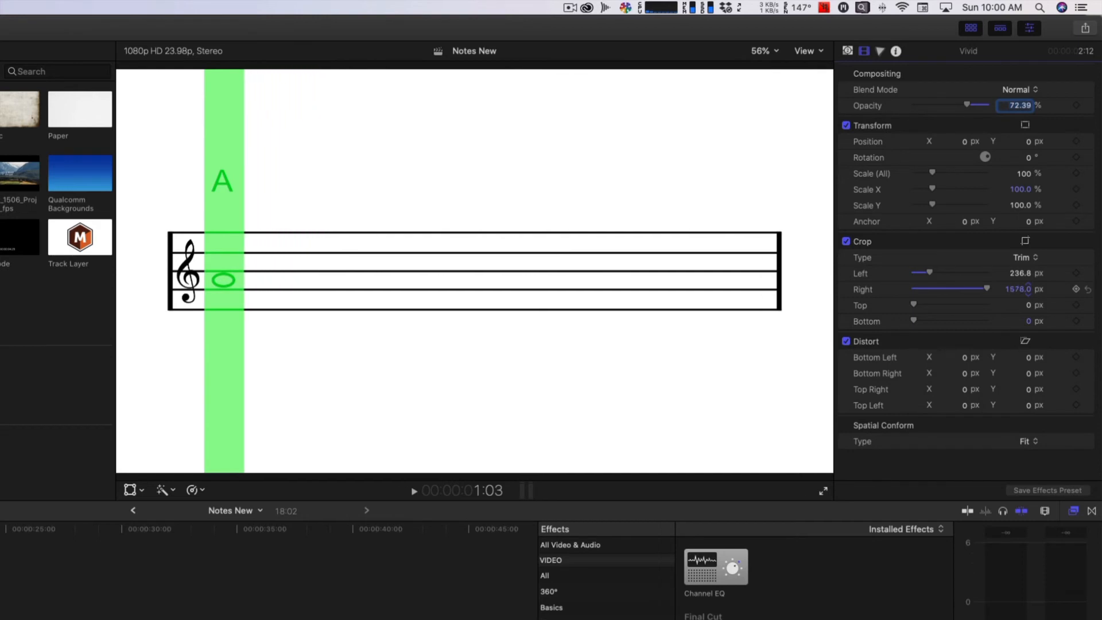
{"action": "left_click_drag", "start_coordinate": [1031, 309], "coordinate": [1029, 322]}
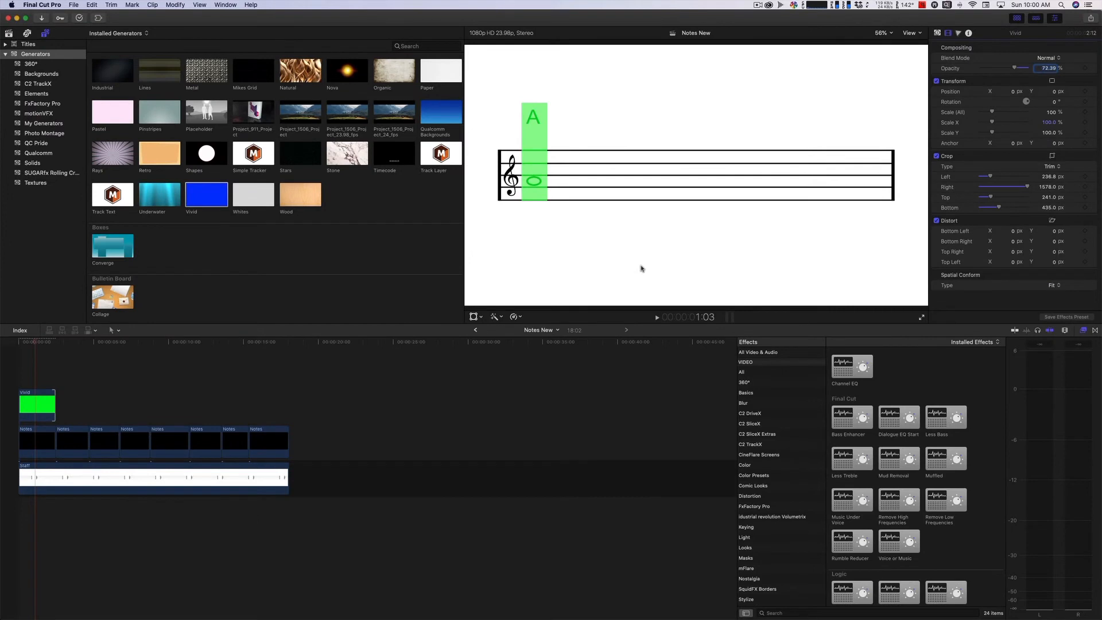
{"action": "left_click_drag", "start_coordinate": [32, 346], "coordinate": [30, 348]}
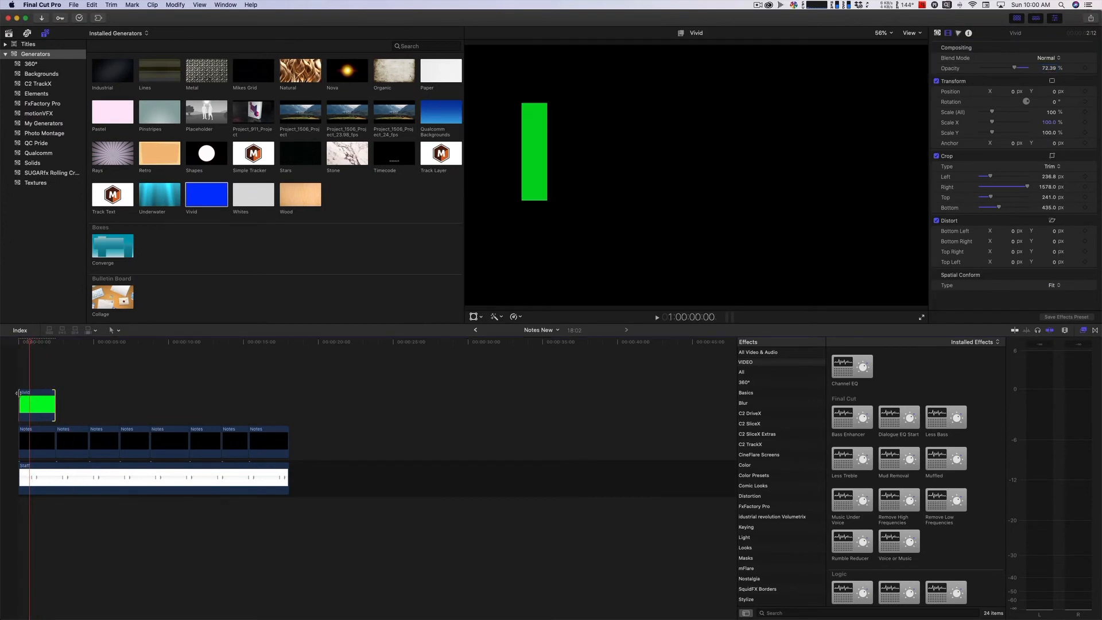
Copy the green Vivid clip above the second Notes segment, match its 2:05 length, and shift the bar horizontally over B.
{"action": "left_click_drag", "start_coordinate": [37, 409], "coordinate": [88, 407]}
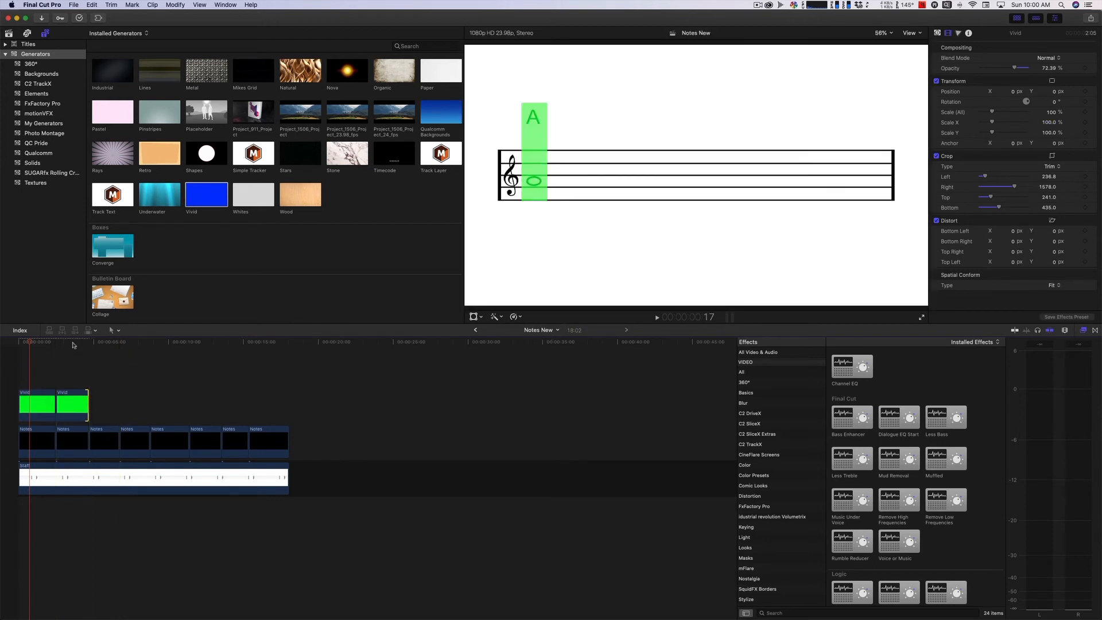
{"action": "left_click", "coordinate": [72, 344]}
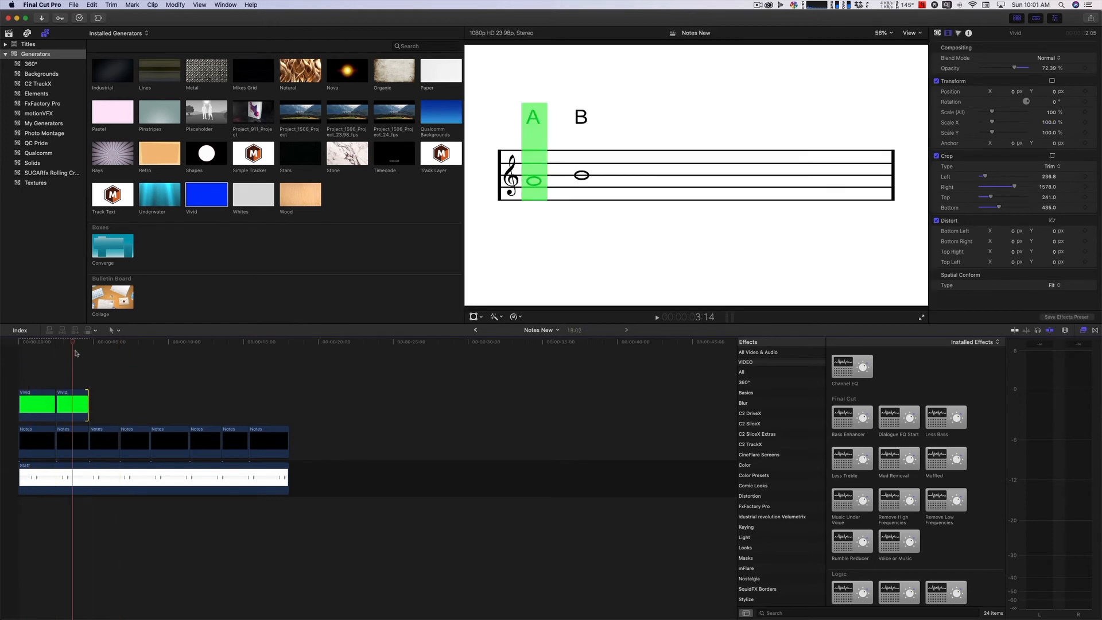
{"action": "left_click", "coordinate": [948, 33]}
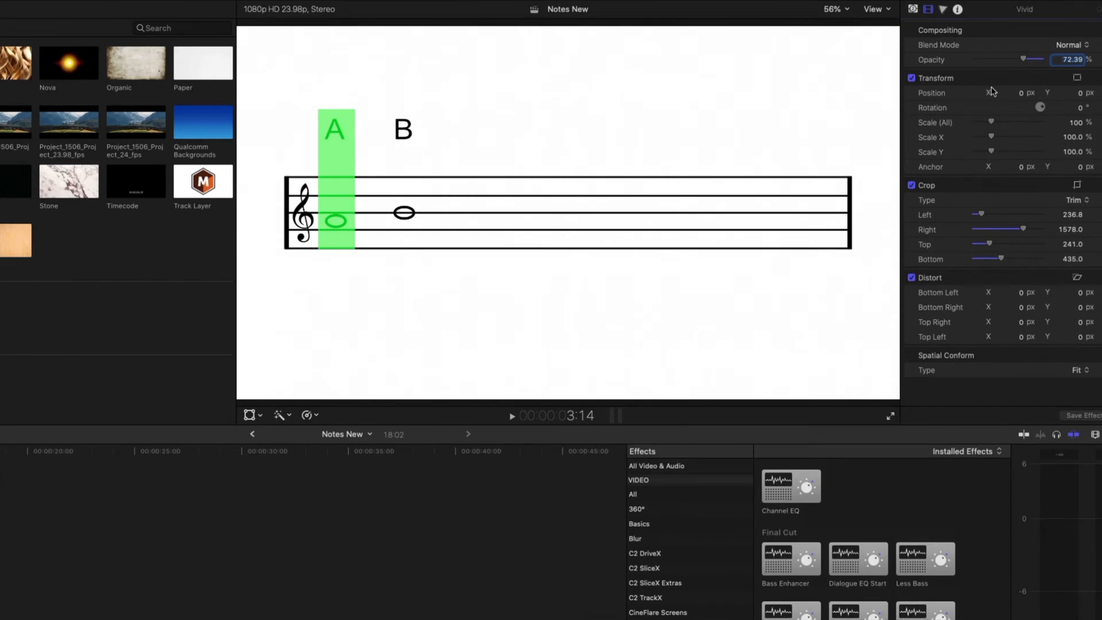
{"action": "mouse_move", "coordinate": [1018, 98]}
{"action": "left_mouse_down"}
{"action": "mouse_move", "coordinate": [1077, 97]}
{"action": "mouse_move", "coordinate": [1012, 93]}
{"action": "left_mouse_up"}
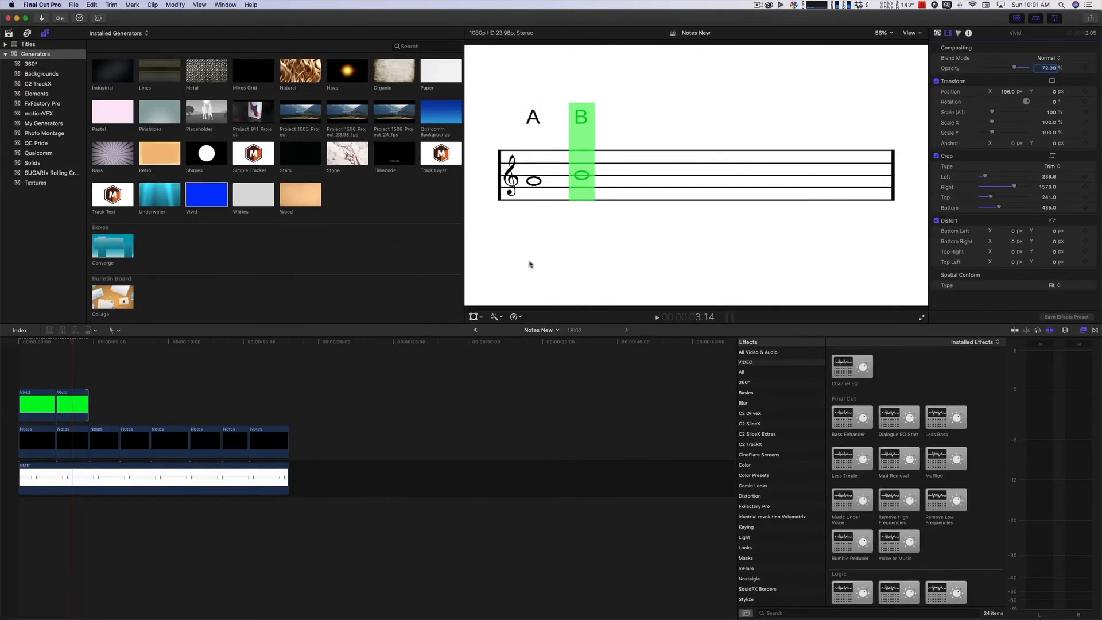
Copy the highlight clip above the third Notes segment and set its X position to 399 px so it covers C.
{"action": "left_click_drag", "start_coordinate": [71, 406], "coordinate": [110, 407]}
{"action": "left_click", "coordinate": [105, 342]}
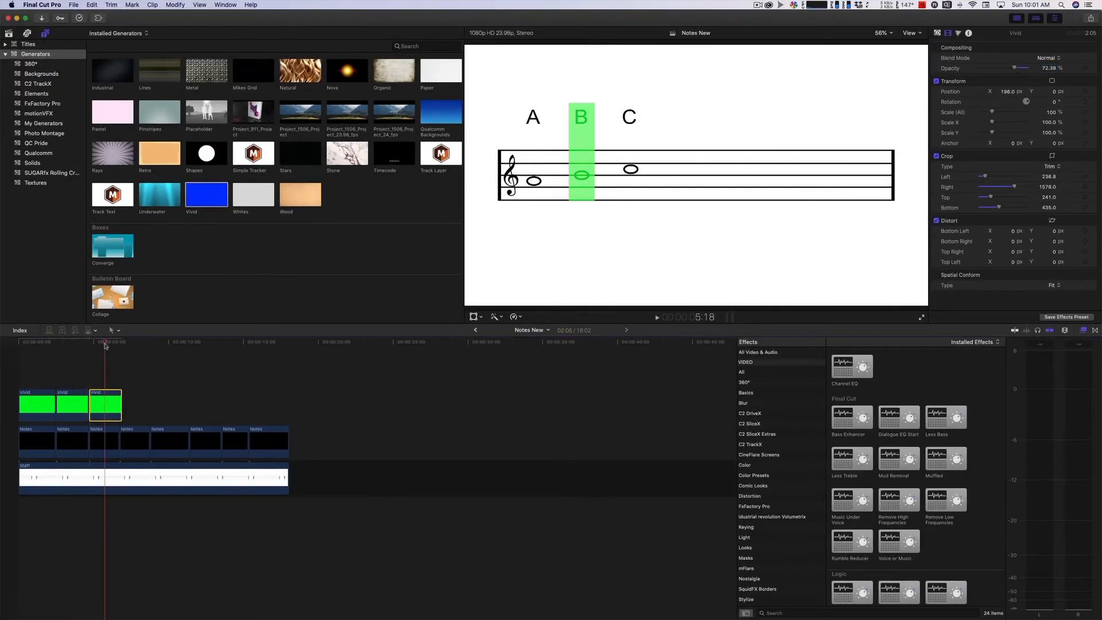
{"action": "left_click_drag", "start_coordinate": [1009, 93], "coordinate": [1052, 94]}
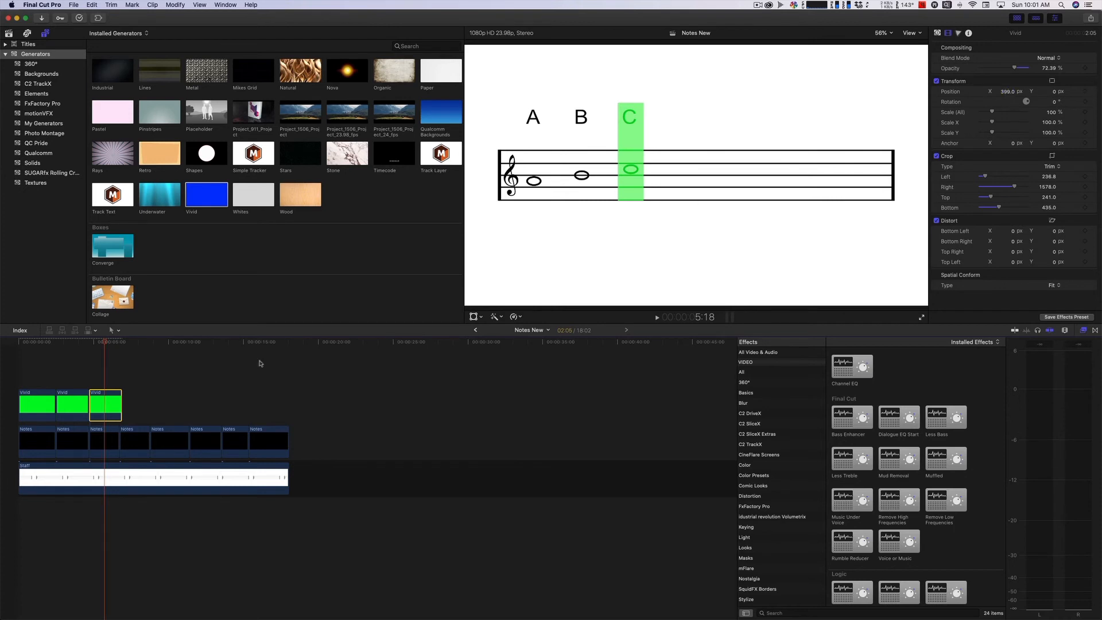
Copy the highlight clip above the fourth Notes segment, match its 2:01 length, and shift the bar horizontally over D.
{"action": "key", "text": "s"}
{"action": "left_click_drag", "start_coordinate": [105, 407], "coordinate": [139, 355]}
{"action": "left_click", "coordinate": [135, 343]}
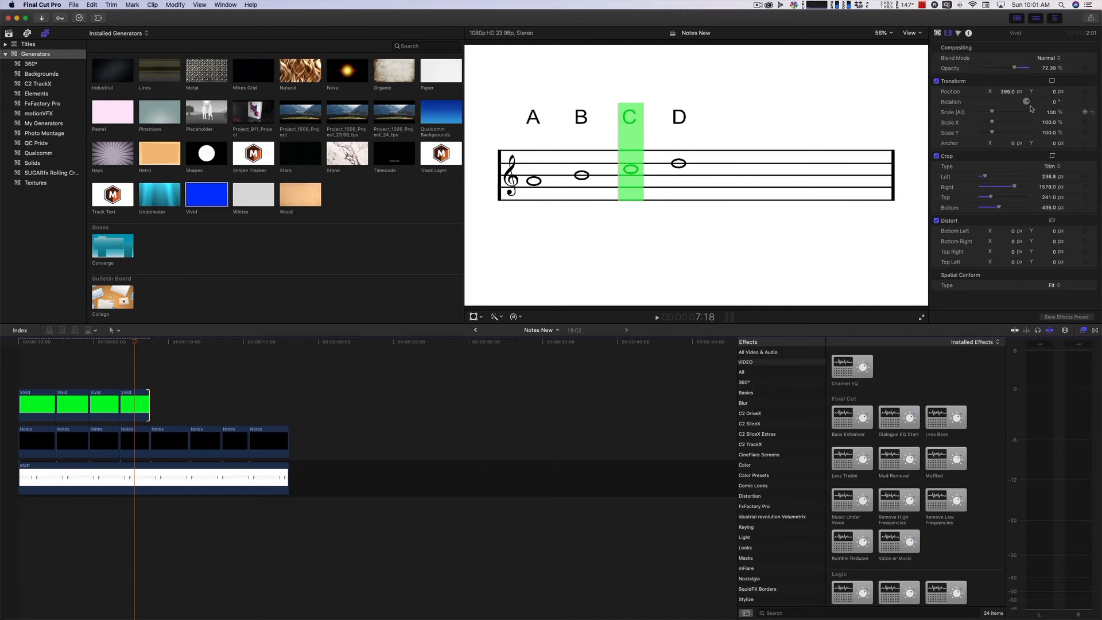
{"action": "left_click_drag", "start_coordinate": [1006, 95], "coordinate": [1071, 95]}
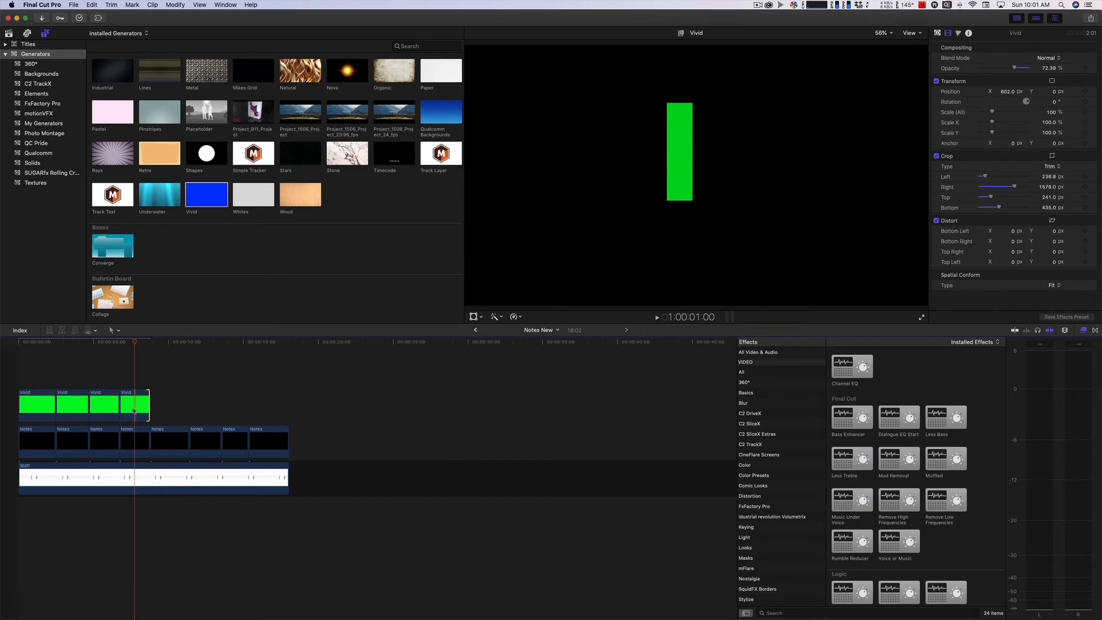
Copy the highlight clip above the fifth to eighth Notes segments, shifting each bar horizontally over E, F, G and the last A.
{"action": "left_click_drag", "start_coordinate": [134, 410], "coordinate": [167, 411]}
{"action": "left_click_drag", "start_coordinate": [1009, 91], "coordinate": [1074, 92]}
{"action": "left_click_drag", "start_coordinate": [162, 405], "coordinate": [207, 406]}
{"action": "left_click_drag", "start_coordinate": [1009, 92], "coordinate": [1014, 95]}
{"action": "left_click_drag", "start_coordinate": [210, 405], "coordinate": [235, 405]}
{"action": "left_click_drag", "start_coordinate": [1004, 92], "coordinate": [1004, 92]}
{"action": "left_click_drag", "start_coordinate": [235, 405], "coordinate": [273, 405]}
{"action": "left_click_drag", "start_coordinate": [1006, 91], "coordinate": [1010, 91]}
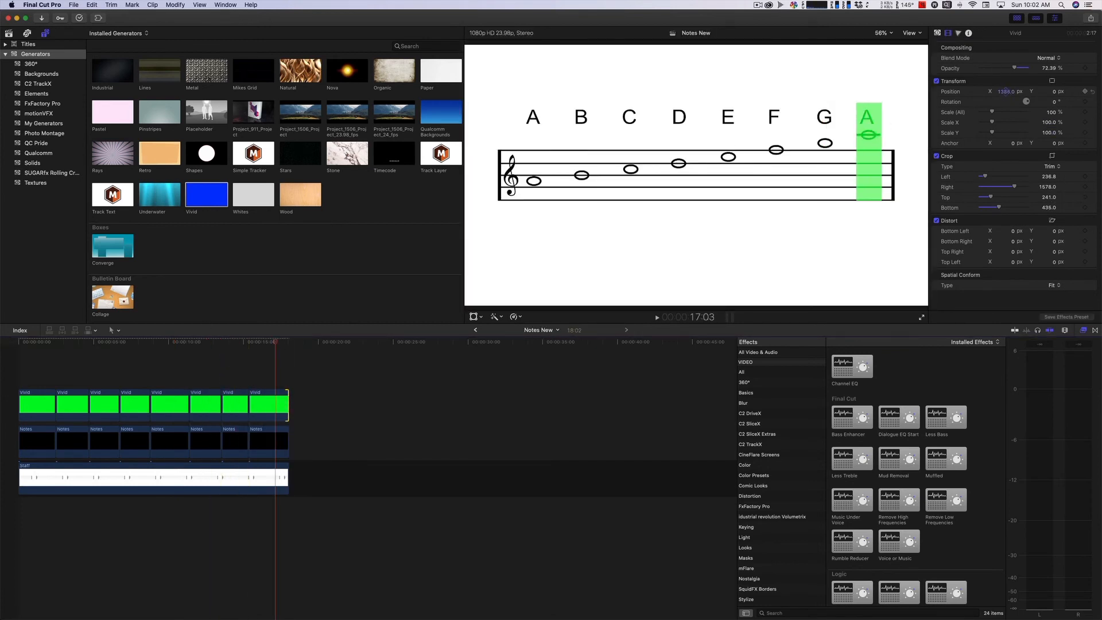
Play the Notes New project from the beginning to review the moving green highlight bar.
{"action": "key", "text": "Home"}
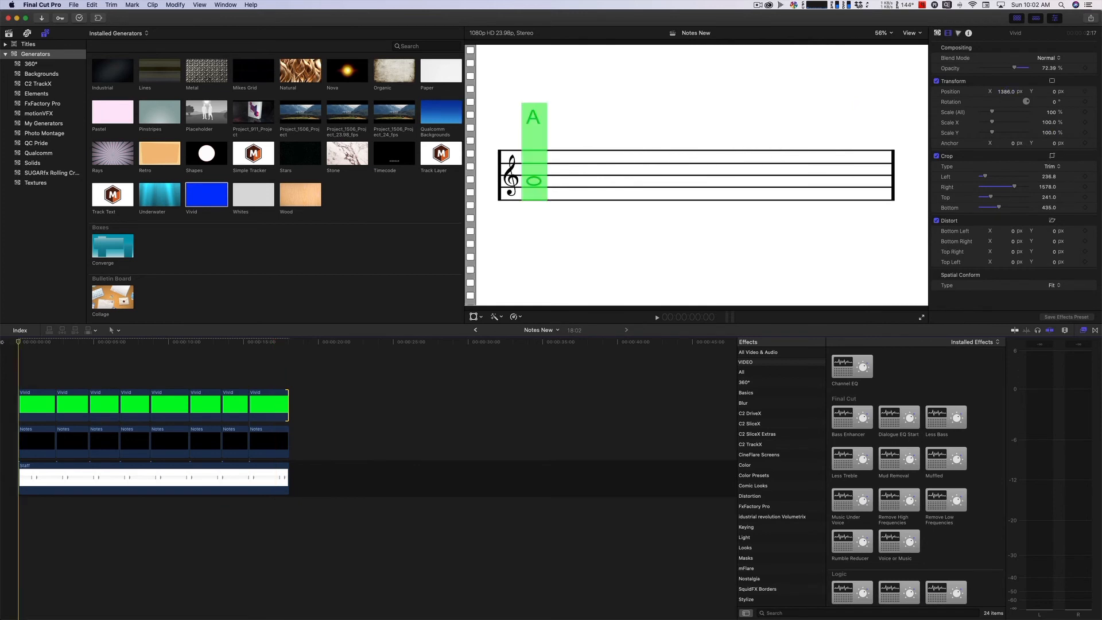
{"action": "key", "text": "space"}
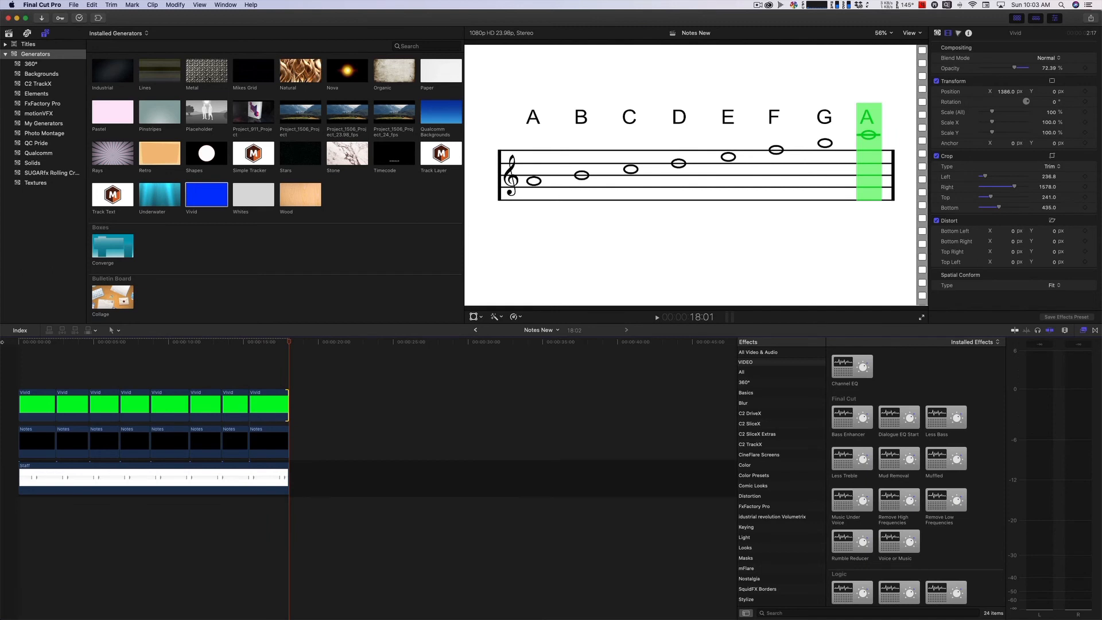
Switch to QuickTime Player, scrub through the Notes Crop movie to examine its letter and highlight animation, and return to Final Cut Pro.
{"action": "key", "text": "super+Tab"}
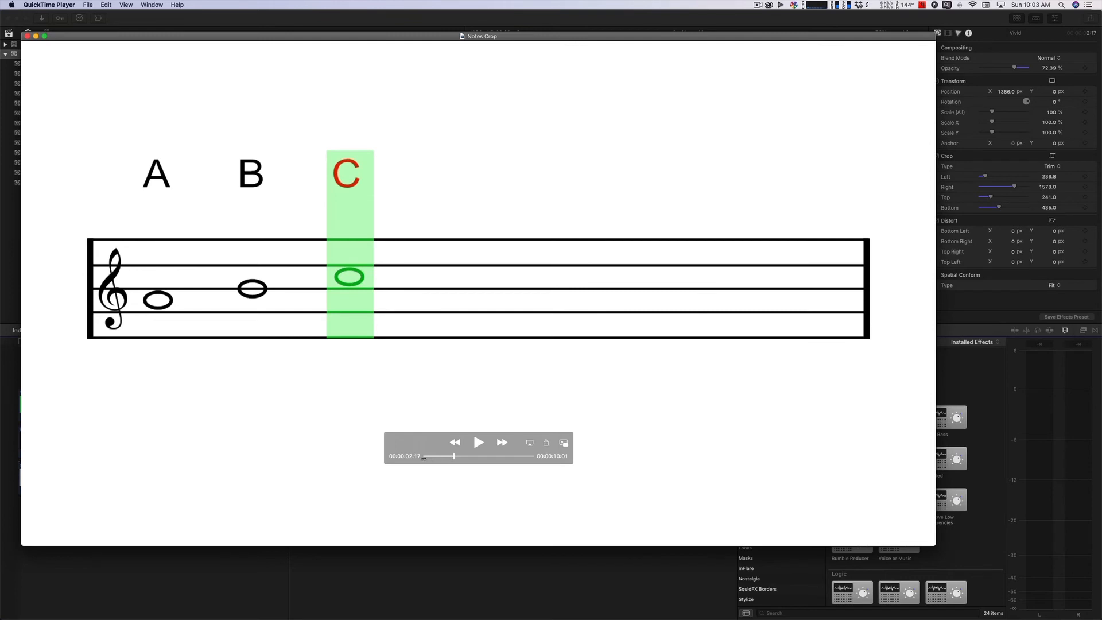
{"action": "left_click", "coordinate": [427, 456]}
{"action": "left_click_drag", "start_coordinate": [428, 456], "coordinate": [434, 457]}
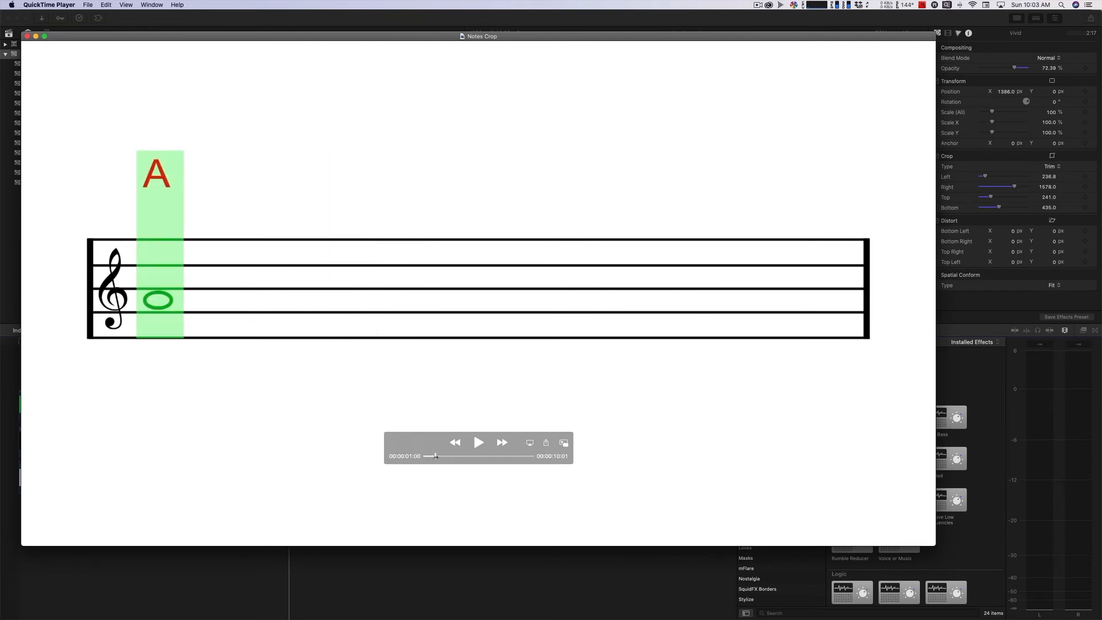
{"action": "left_click_drag", "start_coordinate": [436, 457], "coordinate": [520, 457]}
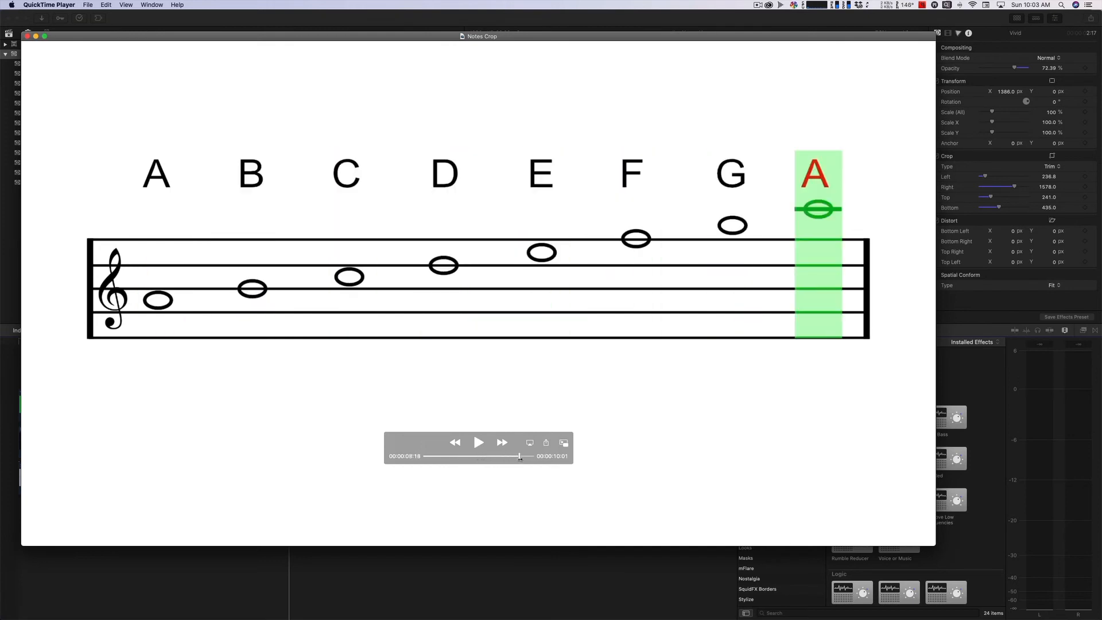
{"action": "key", "text": "super+Tab"}
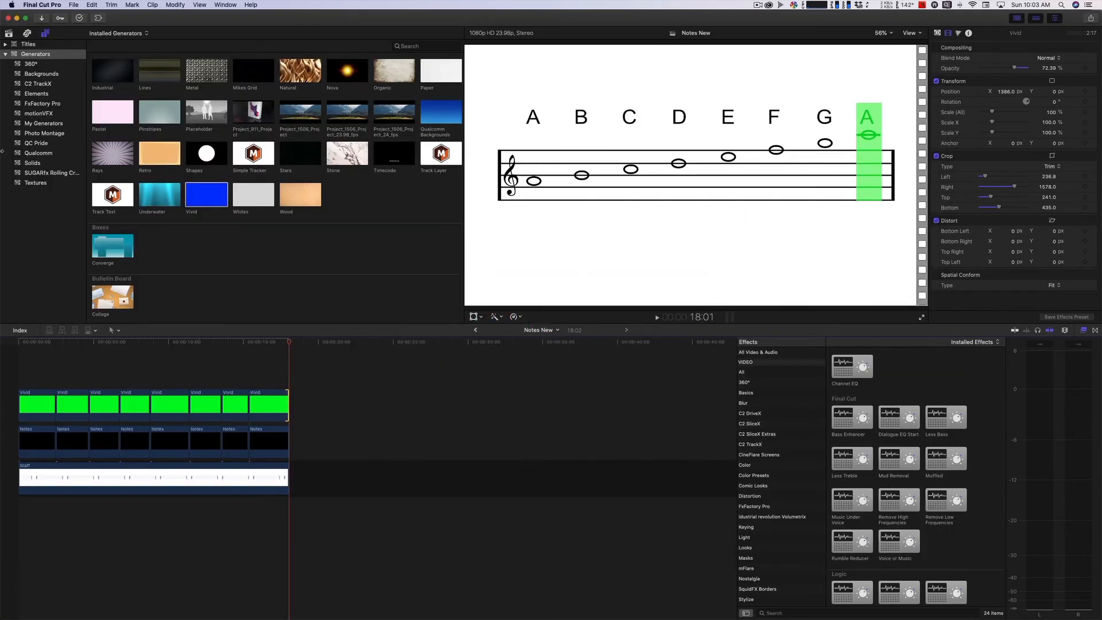
Connect the Notes Red clip above the green highlight clips at the timeline start and extend it to the end of the Staff clip.
{"action": "left_click", "coordinate": [9, 33]}
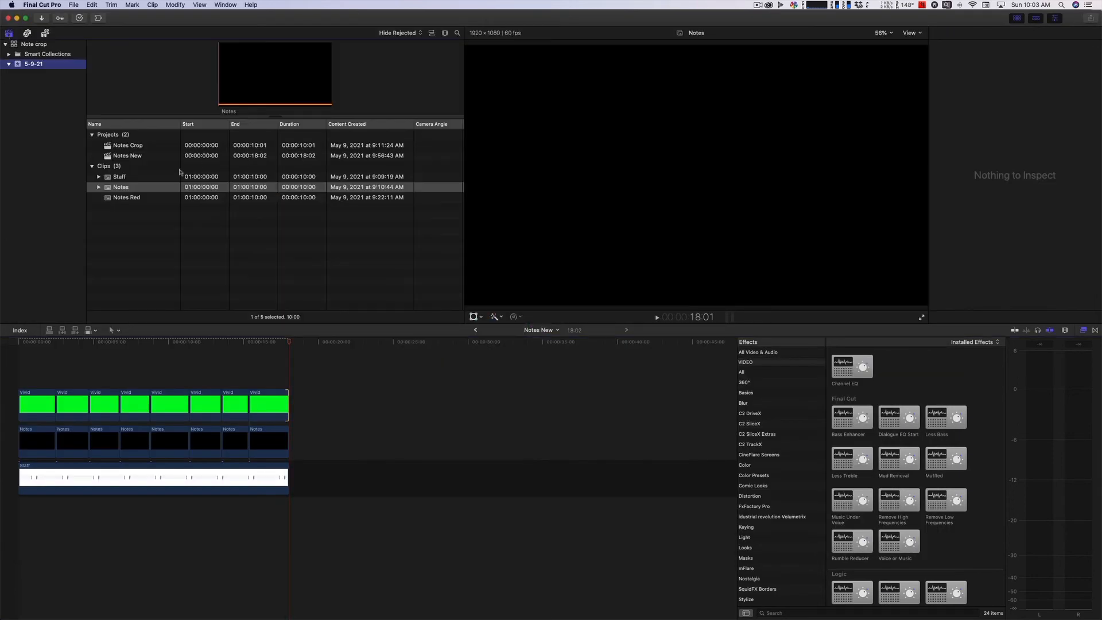
{"action": "left_click", "coordinate": [122, 198]}
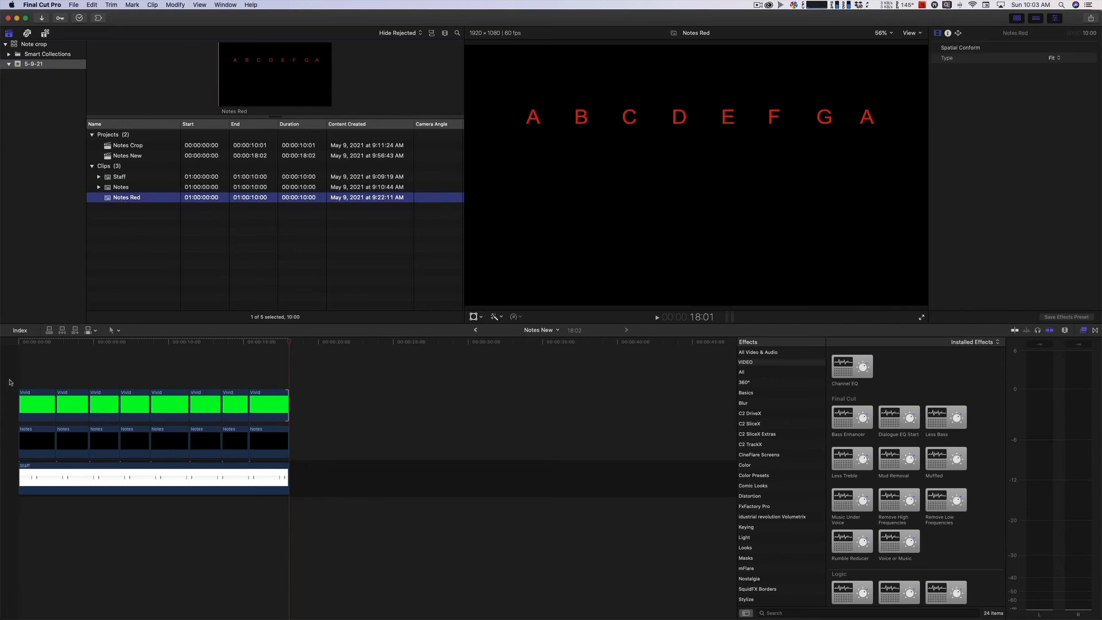
{"action": "left_click", "coordinate": [2, 343]}
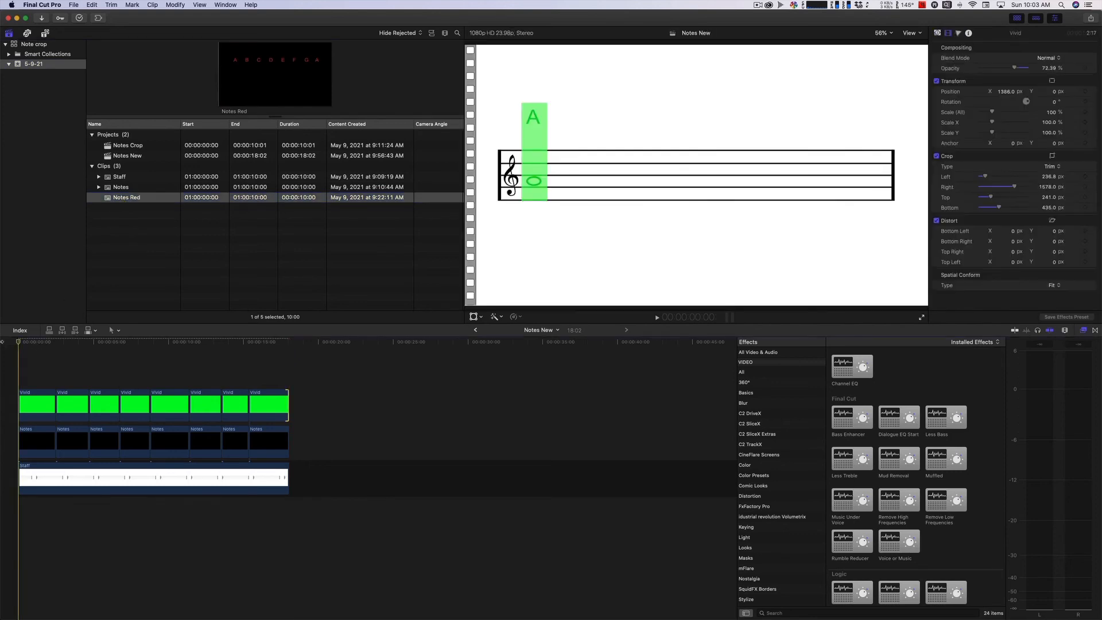
{"action": "key", "text": "q"}
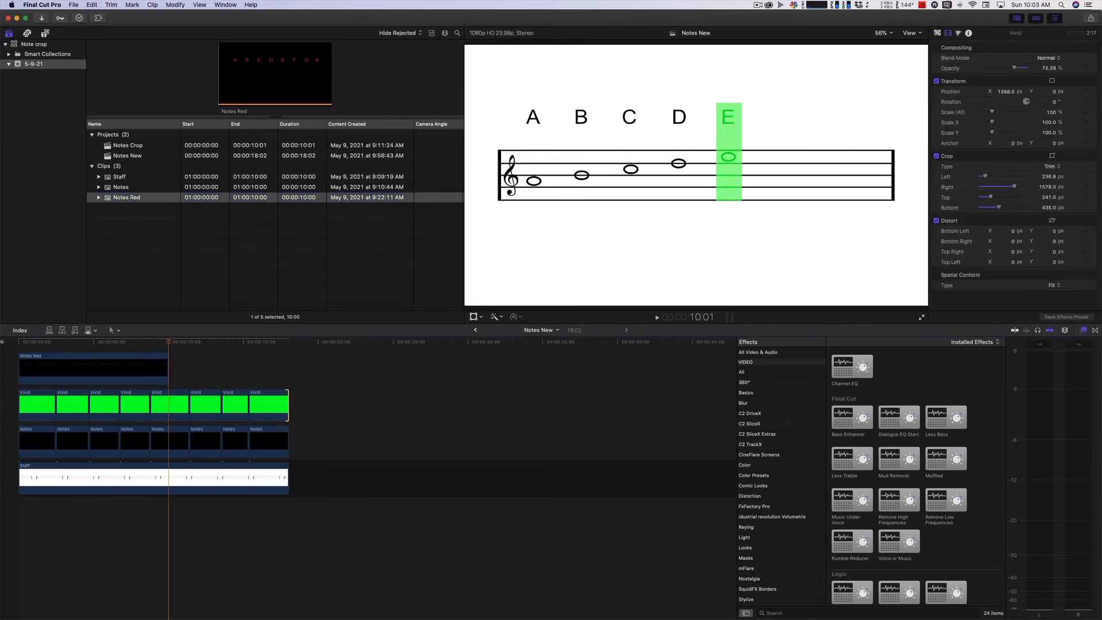
{"action": "left_click_drag", "start_coordinate": [168, 364], "coordinate": [289, 365]}
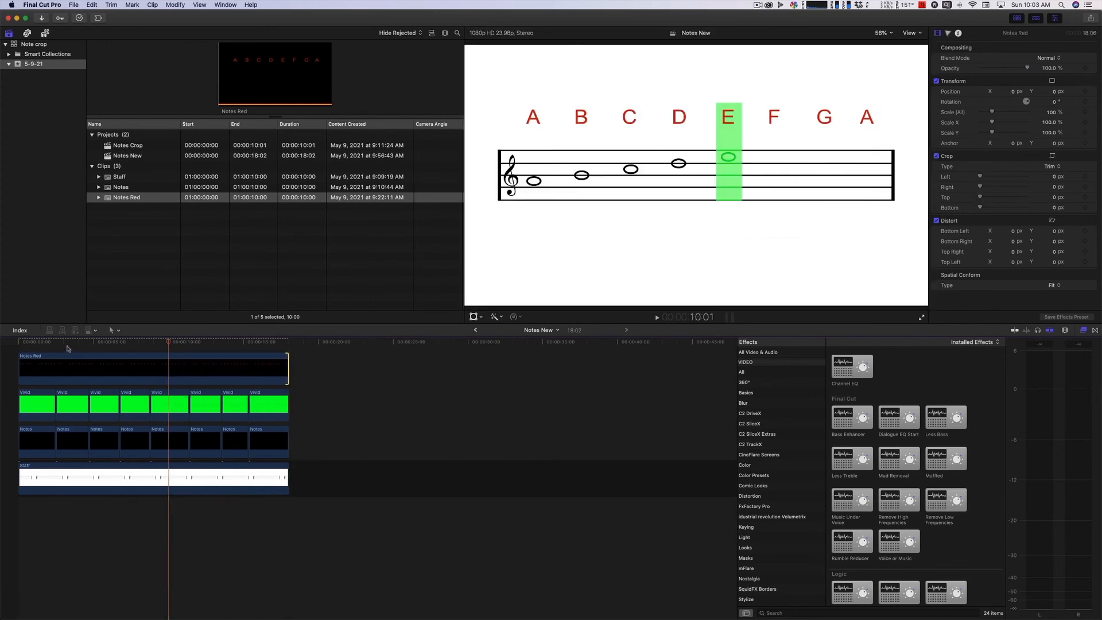
Blade the Notes Red clip into eight segments aligned with the cuts between the green Vivid clips.
{"action": "left_click", "coordinate": [57, 343]}
{"action": "key", "text": "b"}
{"action": "left_click", "coordinate": [57, 367]}
{"action": "left_click", "coordinate": [90, 370]}
{"action": "left_click", "coordinate": [120, 373]}
{"action": "left_click", "coordinate": [150, 373]}
{"action": "left_click", "coordinate": [190, 376]}
{"action": "left_click", "coordinate": [223, 376]}
{"action": "left_click", "coordinate": [250, 376]}
Isolate A and B in the first two Notes Red segments, cropping Right 1508.6 px on the first and Right 1347 px, Left about 442 px on the second.
{"action": "left_click", "coordinate": [32, 343]}
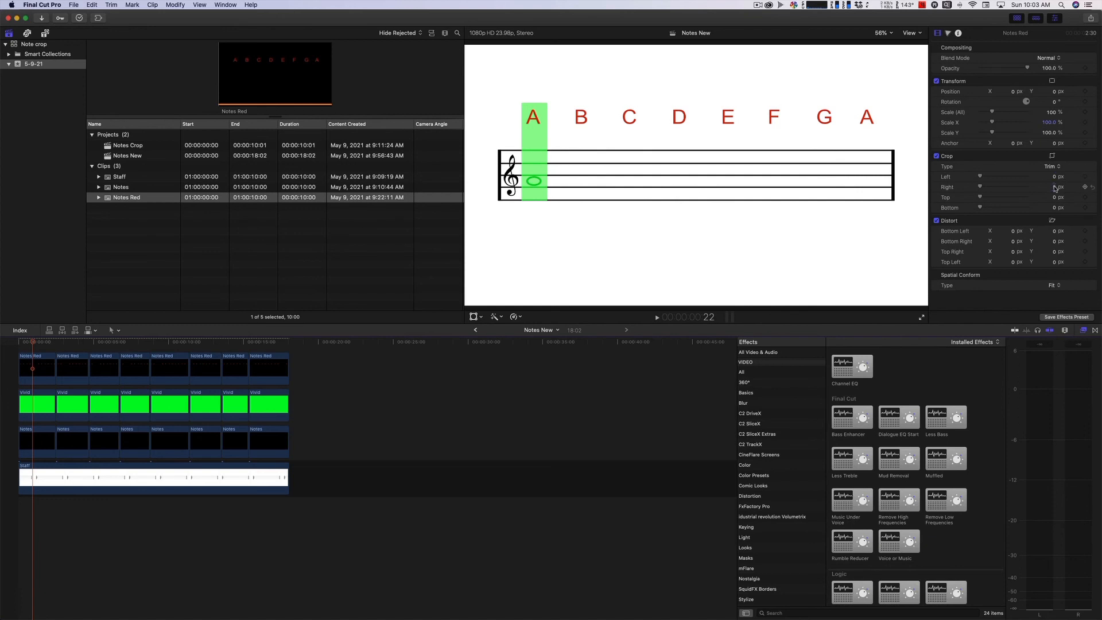
{"action": "left_click_drag", "start_coordinate": [1056, 188], "coordinate": [961, 216]}
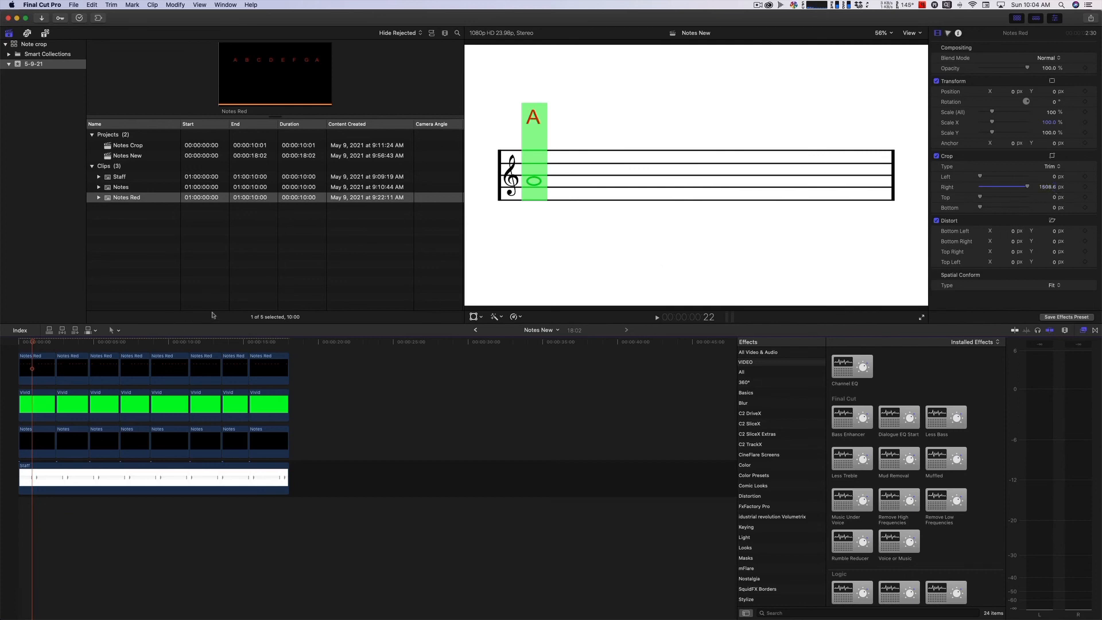
{"action": "key", "text": "Down"}
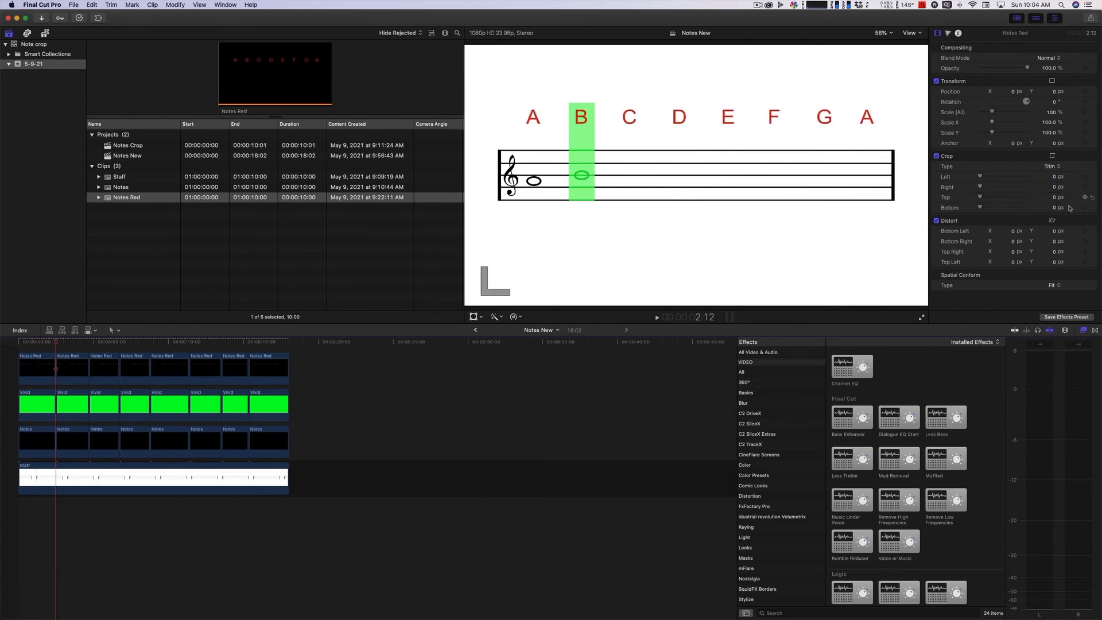
{"action": "mouse_move", "coordinate": [1056, 189]}
{"action": "left_mouse_down"}
{"action": "mouse_move", "coordinate": [1084, 173]}
{"action": "mouse_move", "coordinate": [1051, 180]}
{"action": "left_mouse_up"}
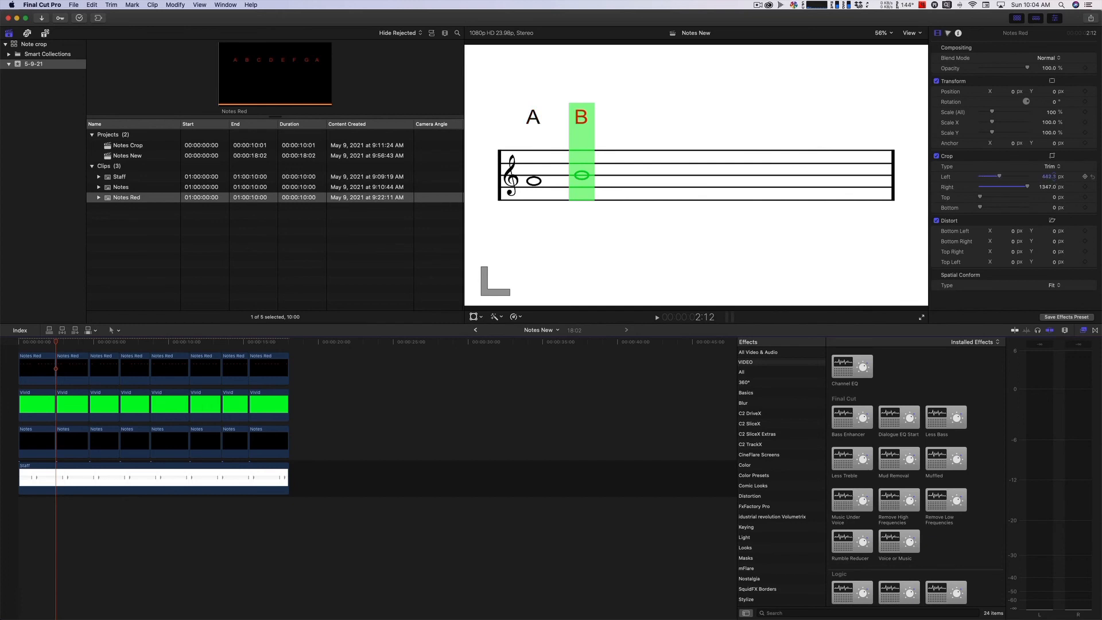
Crop the third to eighth Notes Red segments to isolate C, D, E, F, G and the last A, with Left at 1623.2 px on the last.
{"action": "key", "text": "Down"}
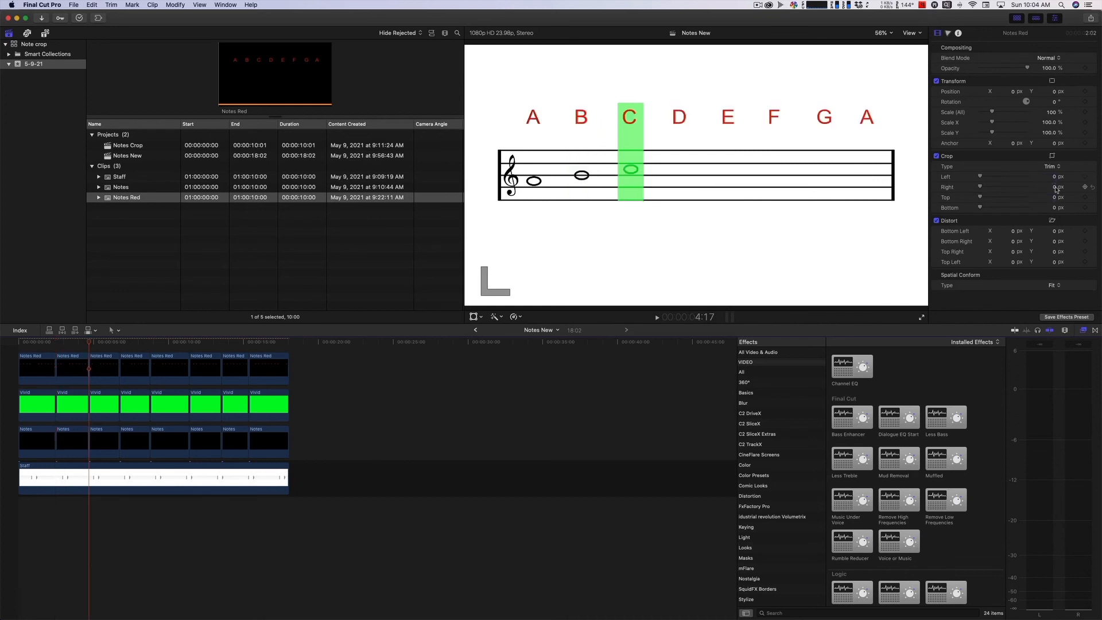
{"action": "mouse_move", "coordinate": [1056, 188]}
{"action": "left_mouse_down"}
{"action": "mouse_move", "coordinate": [1069, 188]}
{"action": "mouse_move", "coordinate": [1051, 189]}
{"action": "left_mouse_up"}
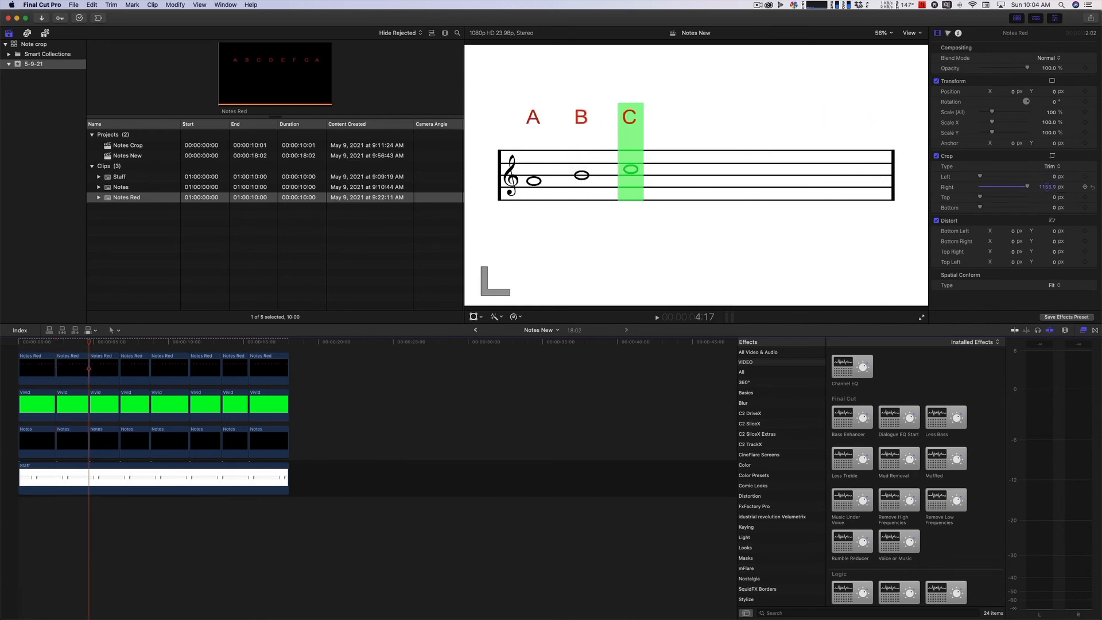
{"action": "left_click", "coordinate": [1057, 177]}
{"action": "left_click_drag", "start_coordinate": [1055, 180], "coordinate": [1058, 177]}
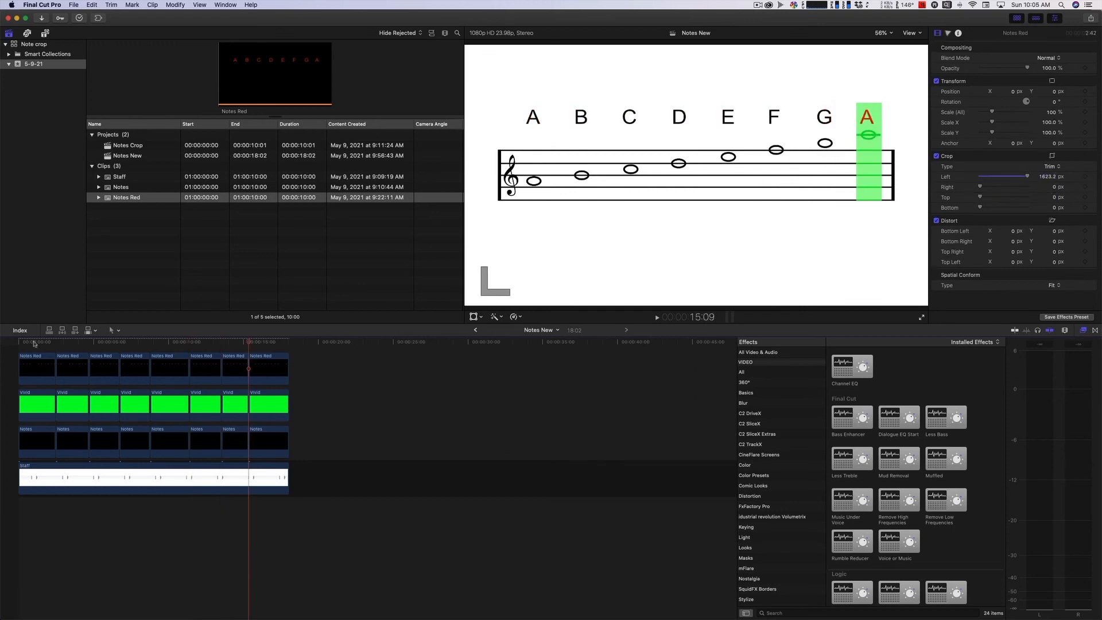
Play the project from the start to check the red letters against the green highlight bar.
{"action": "left_click_drag", "start_coordinate": [30, 343], "coordinate": [2, 339]}
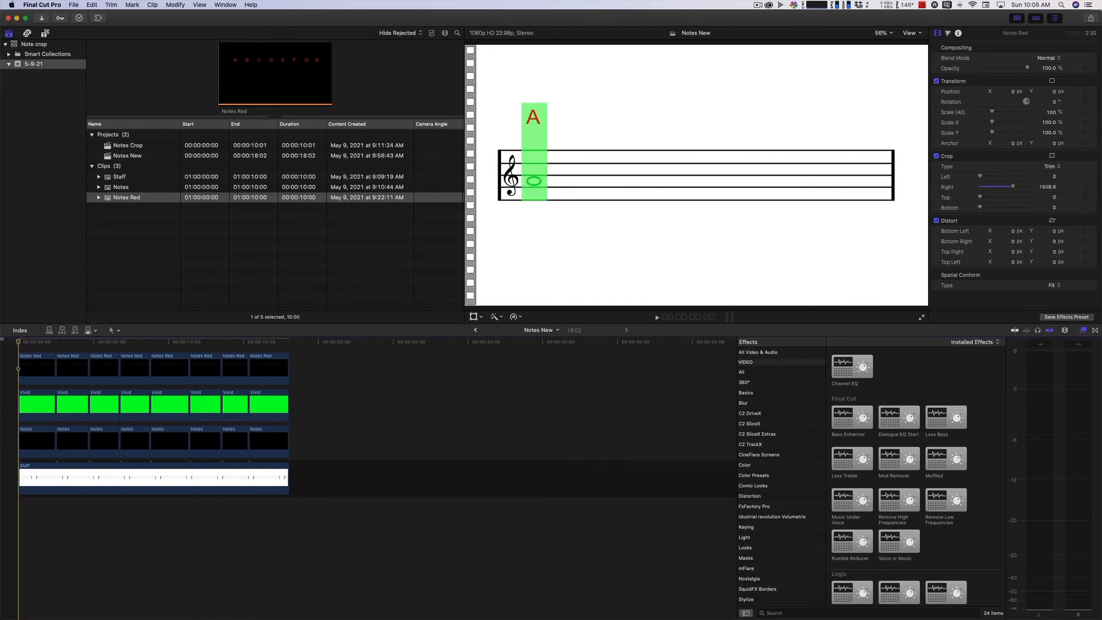
{"action": "key", "text": "space"}
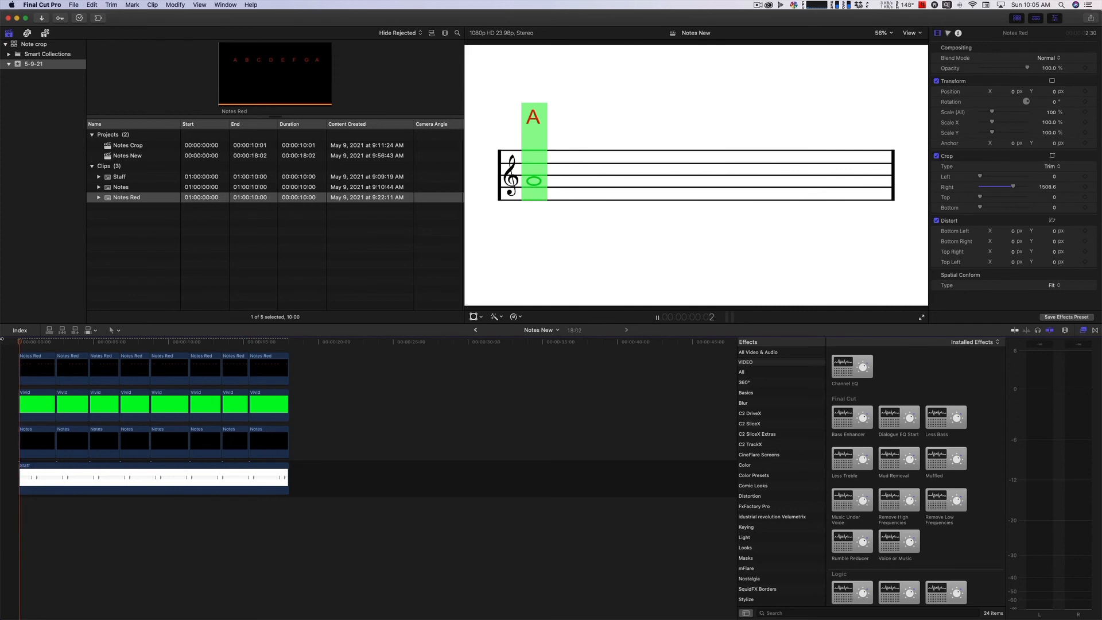